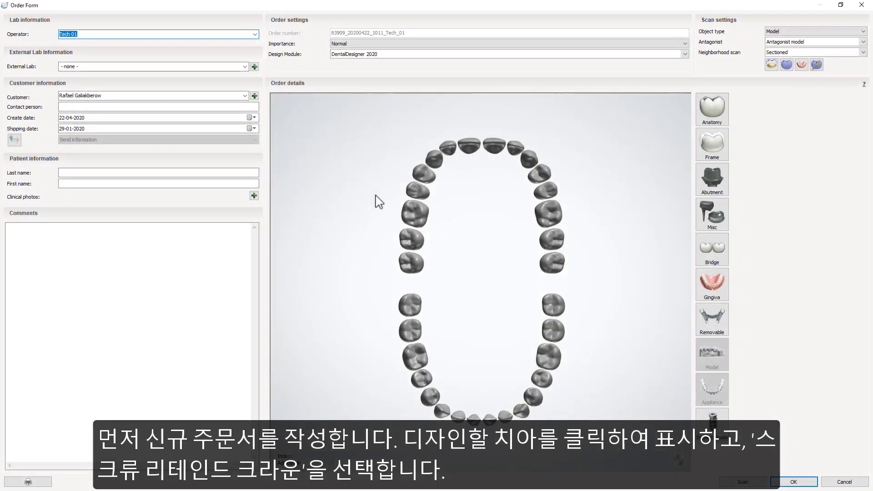
Select upper teeth 16, 14, 12, 22, 24 and 26 and define them as zirconia screw-retained crowns in the order
click(406, 214)
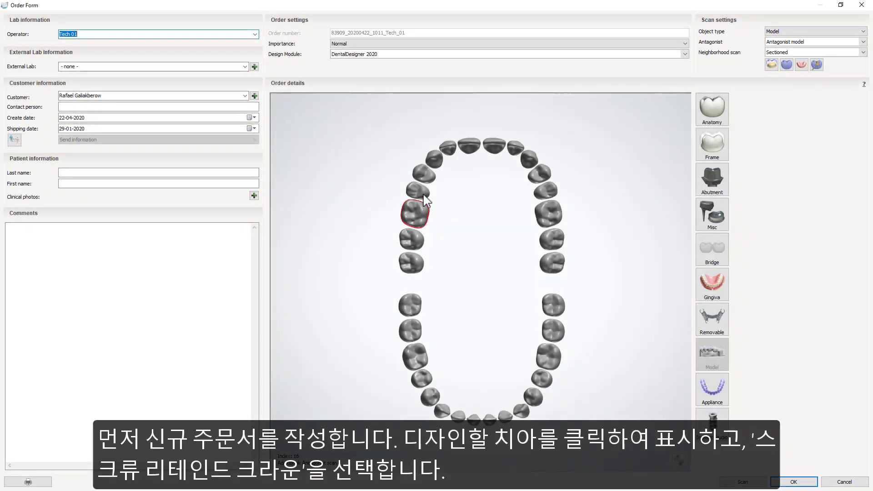
click(423, 176)
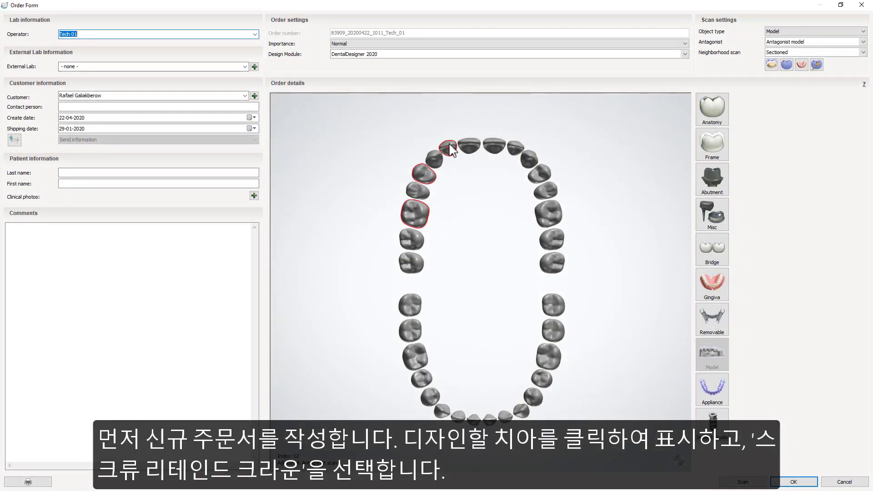
click(516, 150)
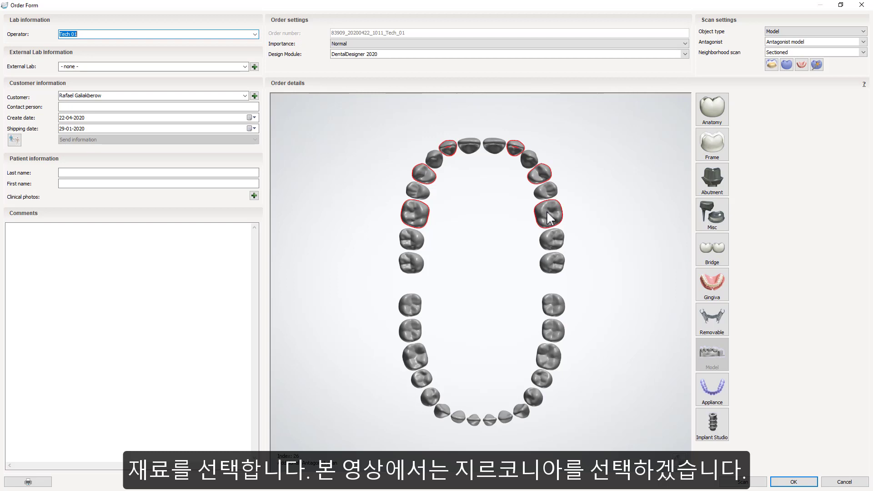
click(703, 178)
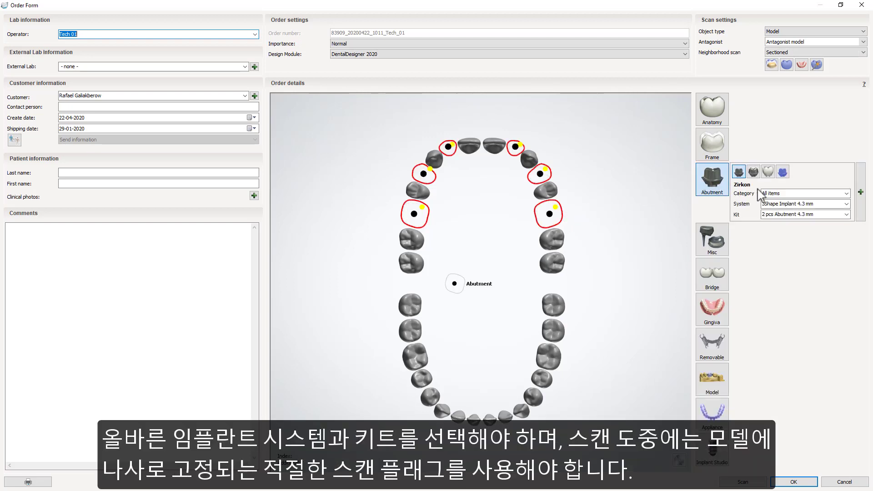
click(773, 175)
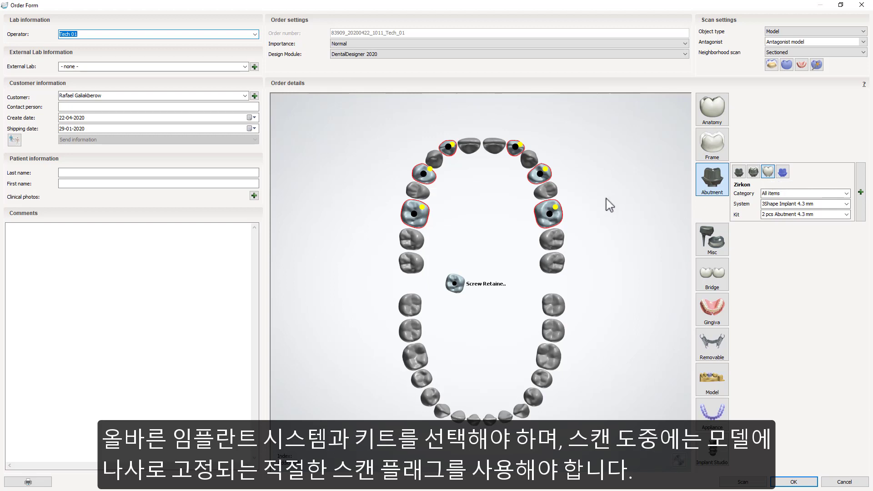
click(637, 227)
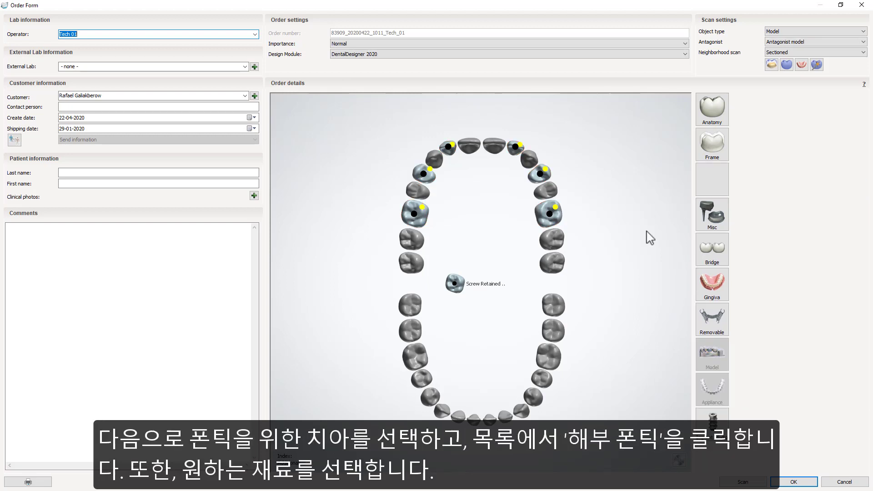
Select upper teeth 15, 13, 11, 21, 23 and 25 and define them as zirconia crown pontics
click(417, 194)
mouse_move(439, 164)
mouse_down()
mouse_move(469, 150)
mouse_move(526, 164)
mouse_up()
click(543, 194)
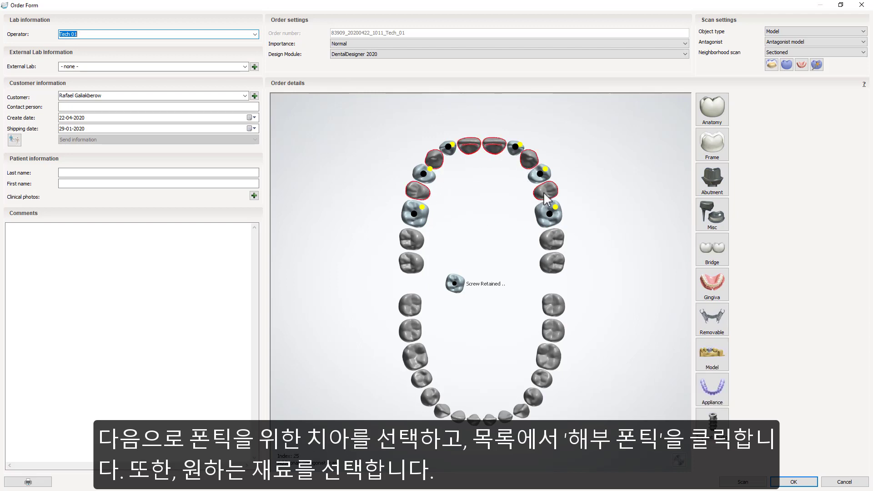
click(707, 111)
click(753, 104)
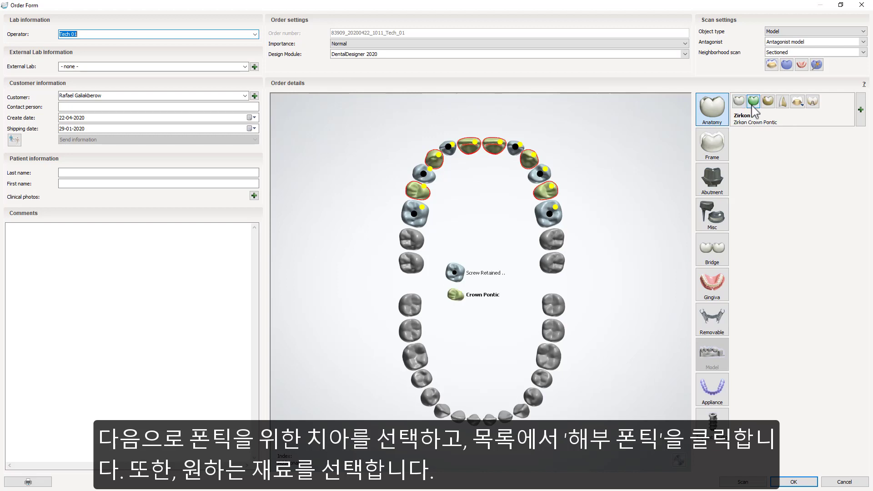
click(663, 215)
Select all units from tooth 16 to tooth 26 and add zirconia gingiva around them
click(421, 215)
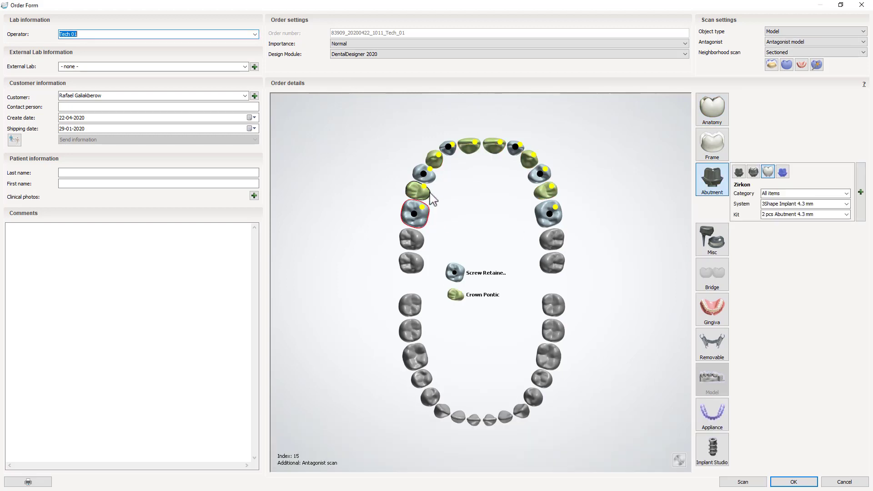
click(425, 194)
mouse_move(437, 186)
mouse_down()
mouse_move(468, 156)
mouse_move(500, 154)
mouse_move(528, 163)
mouse_move(550, 216)
mouse_up()
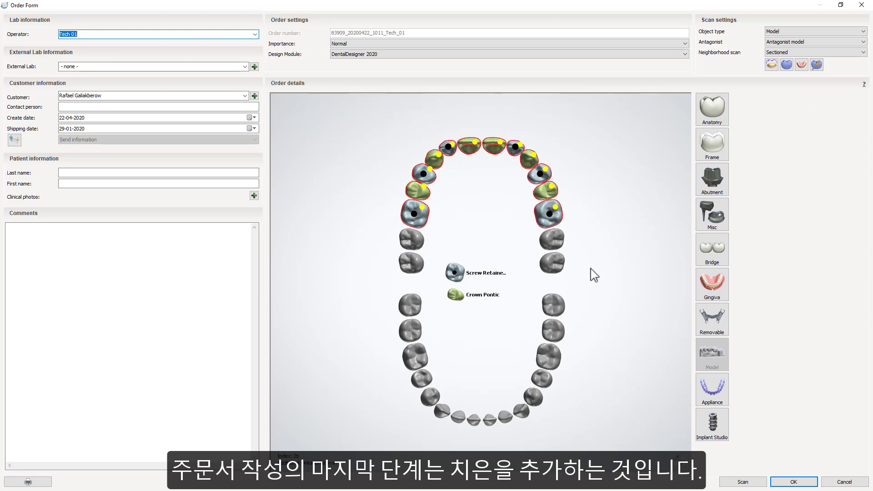
click(711, 284)
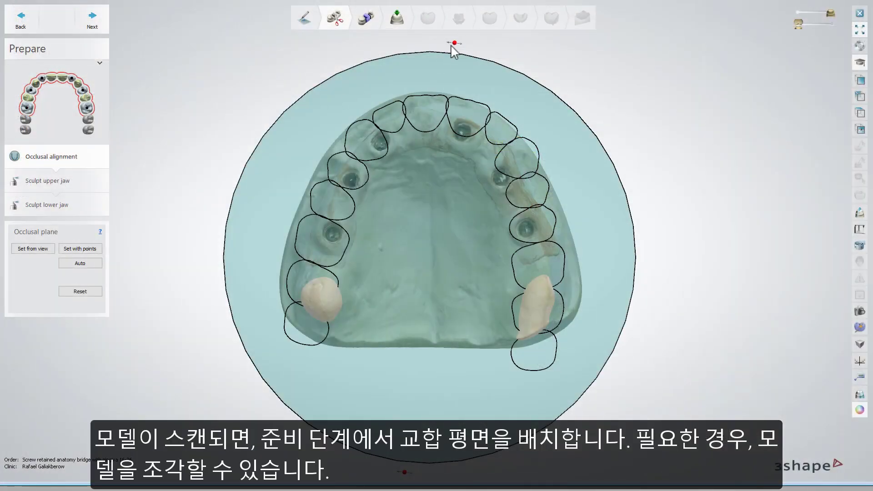
Rotate the occlusal plane slightly around the upper arch and advance past the upper and lower jaw sculpting to Segmentation
drag(452, 46, 414, 39)
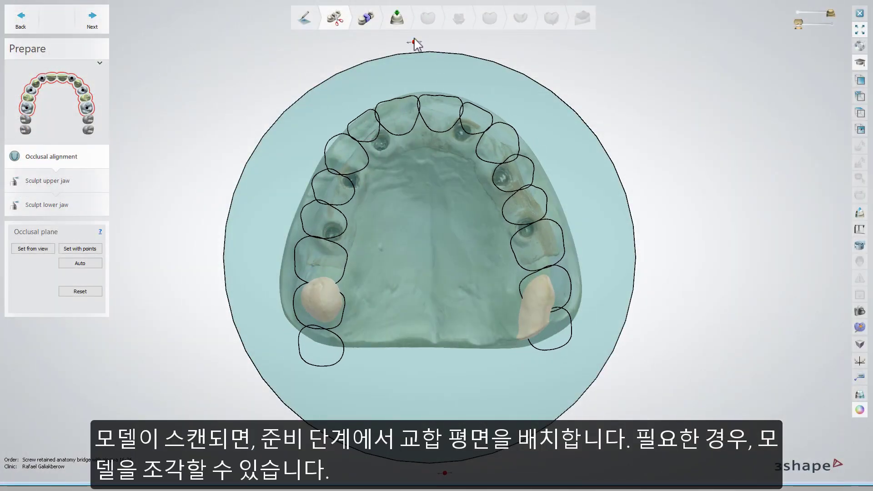
click(108, 21)
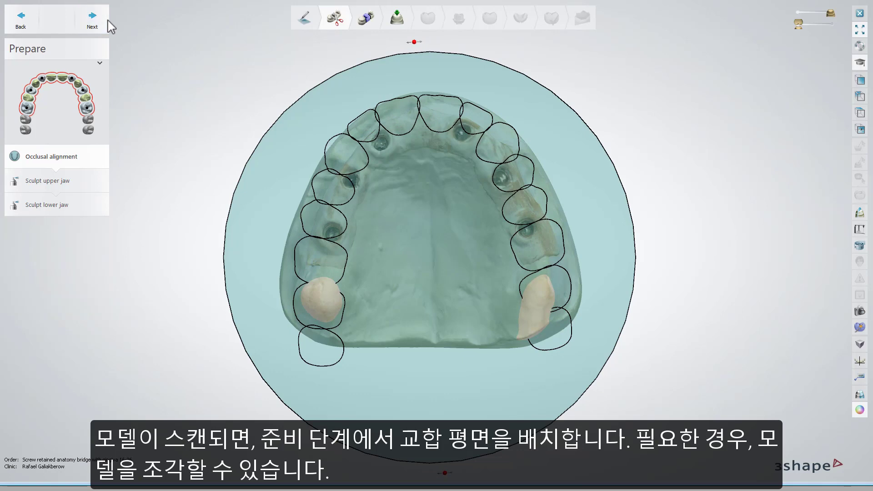
click(108, 23)
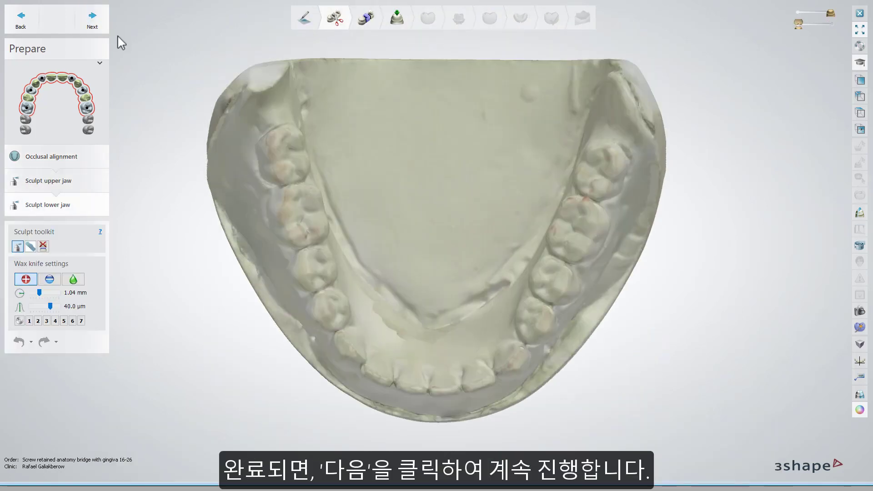
click(107, 23)
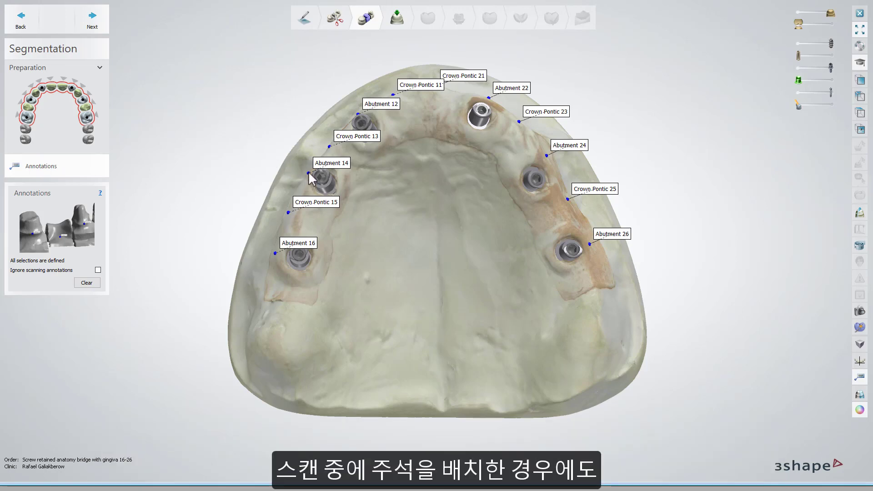
Nudge the Abutment 14 annotation point slightly outward and accept the annotations to reach the insertion direction stage
drag(308, 172, 308, 173)
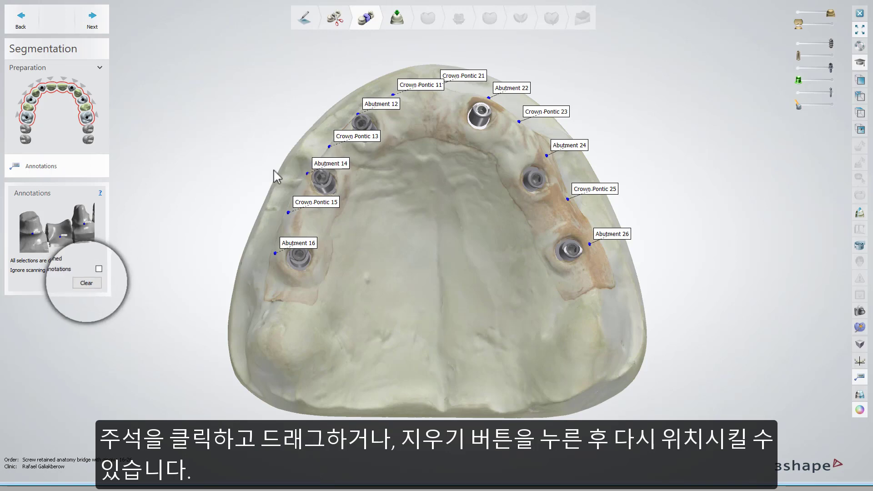
click(92, 20)
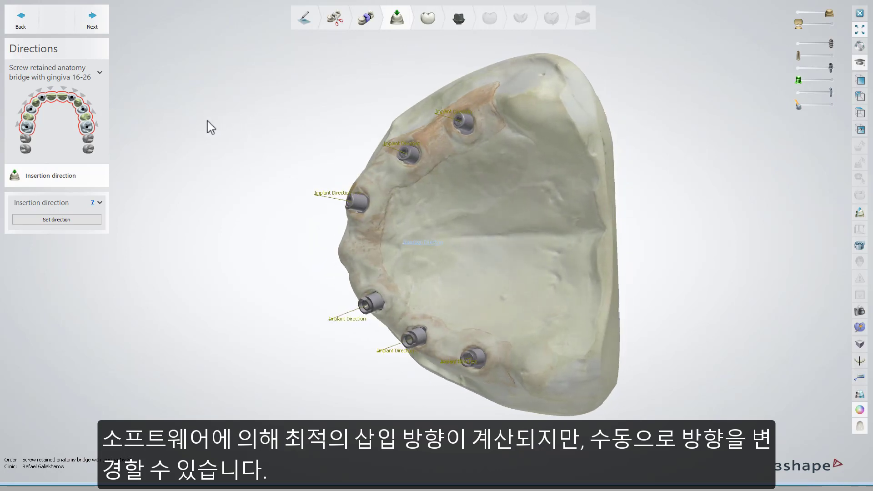
Set the bridge's insertion direction from a view looking along the implants and continue to Smile Composer
click(97, 219)
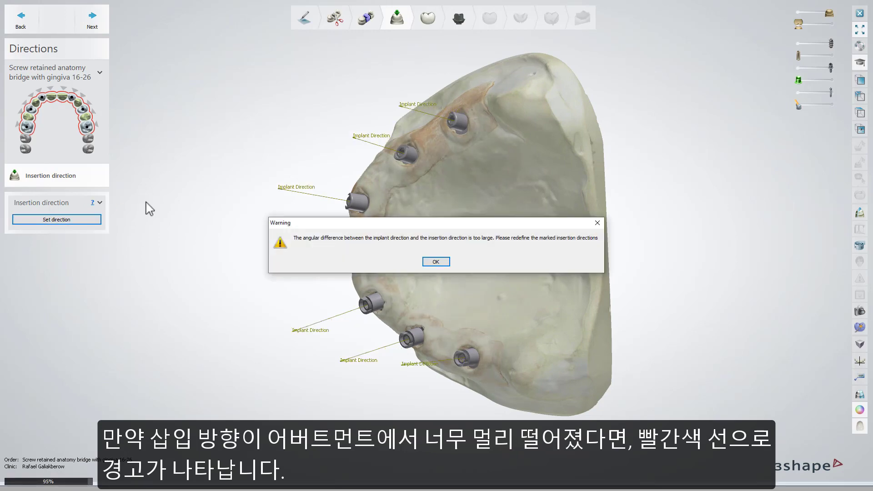
click(426, 262)
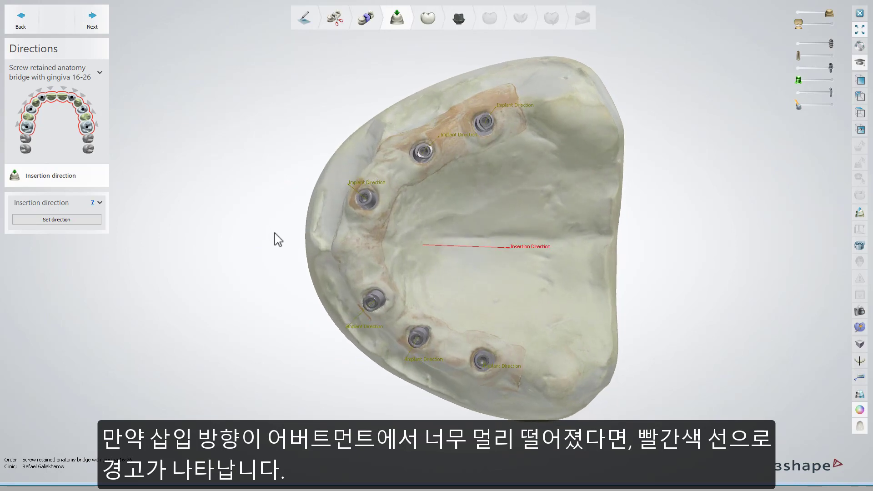
click(93, 220)
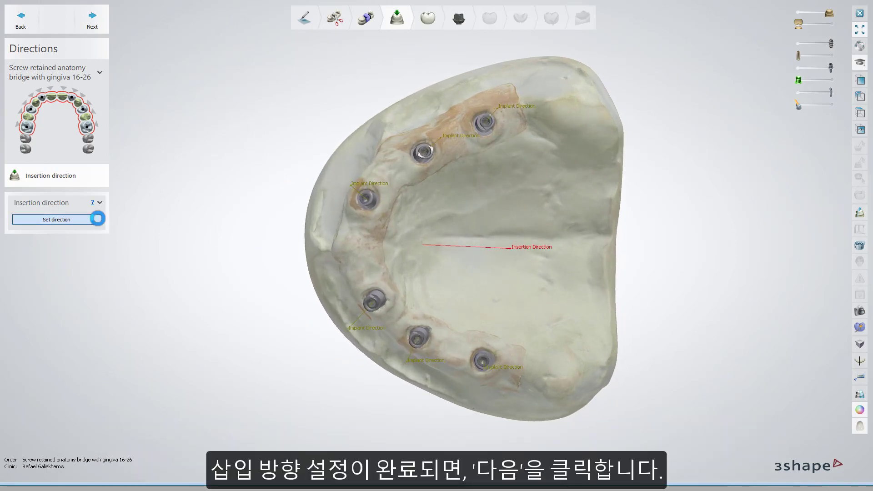
click(107, 23)
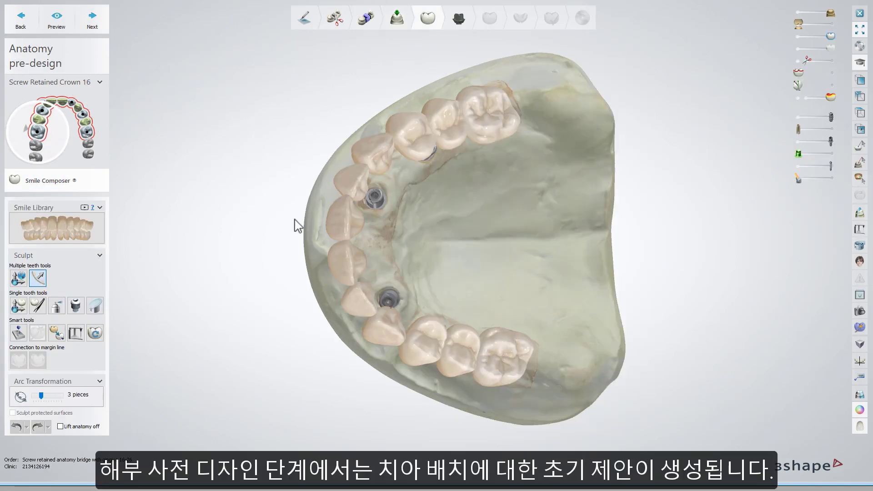
Shift the front teeth inward over the upper ridge as a group using the arc transformation
click(342, 219)
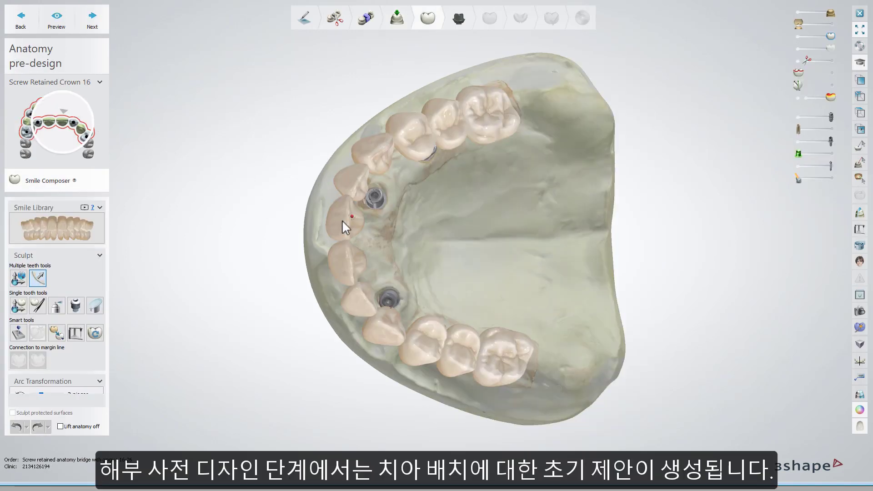
drag(342, 220, 364, 225)
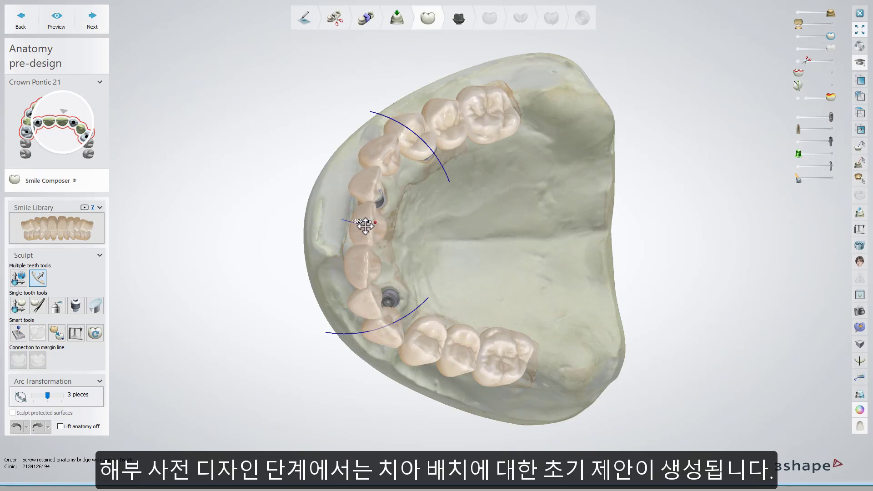
drag(371, 301, 381, 293)
Fine-tune the position of individual front teeth in the pre-design and proceed to the Abutments/Post and Cores stage
right_drag(477, 224, 363, 257)
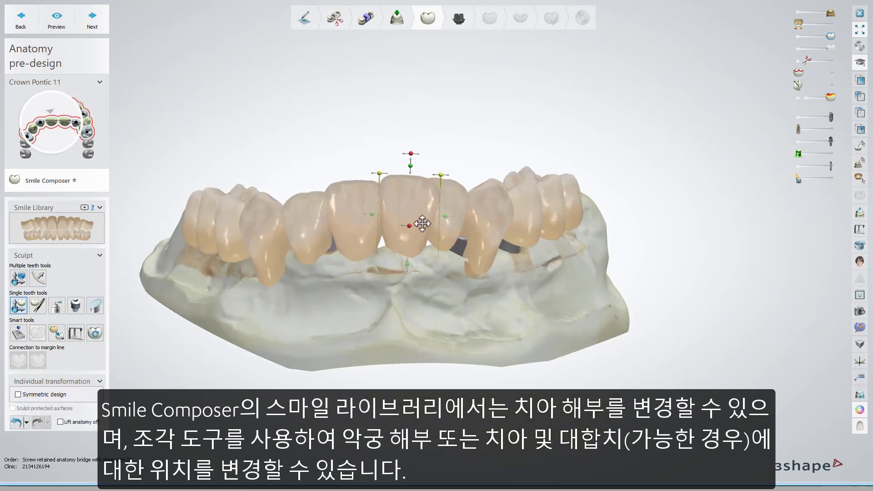
click(448, 206)
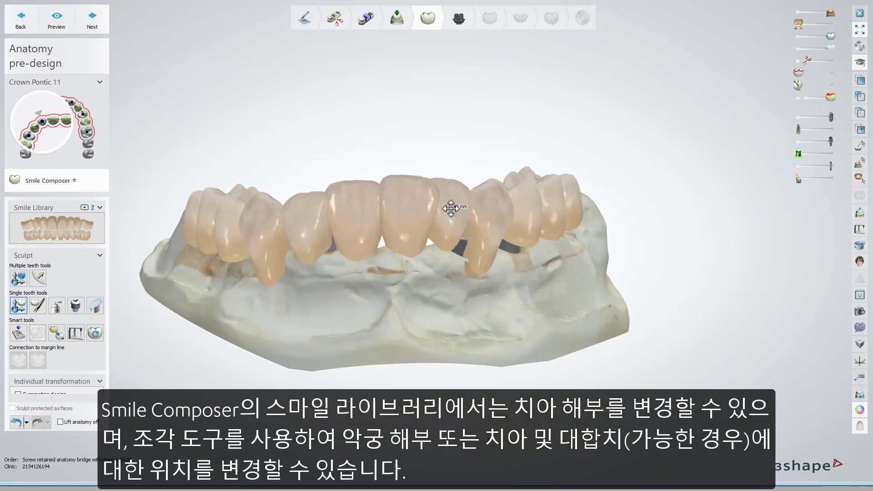
right_drag(557, 227, 403, 272)
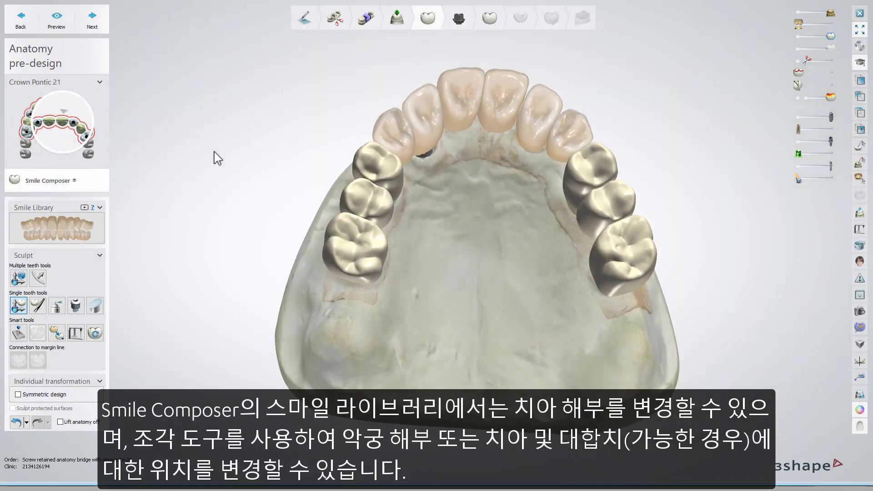
click(107, 28)
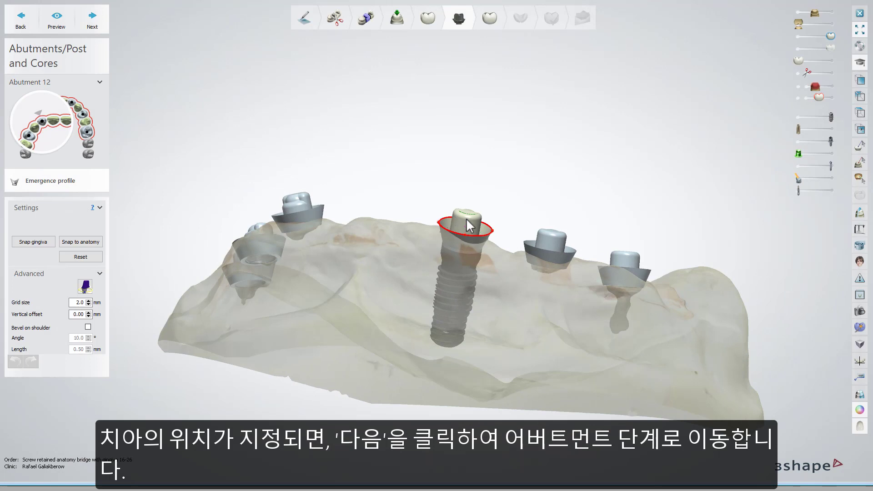
Shape abutment 12's emergence profile with its margin control points, snap it to the gingiva, and accept the abutment
drag(493, 231, 492, 229)
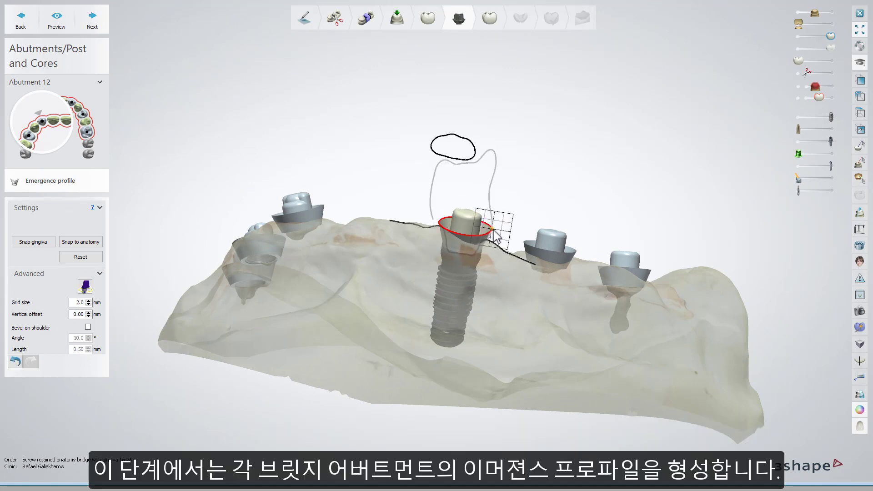
drag(439, 222, 437, 222)
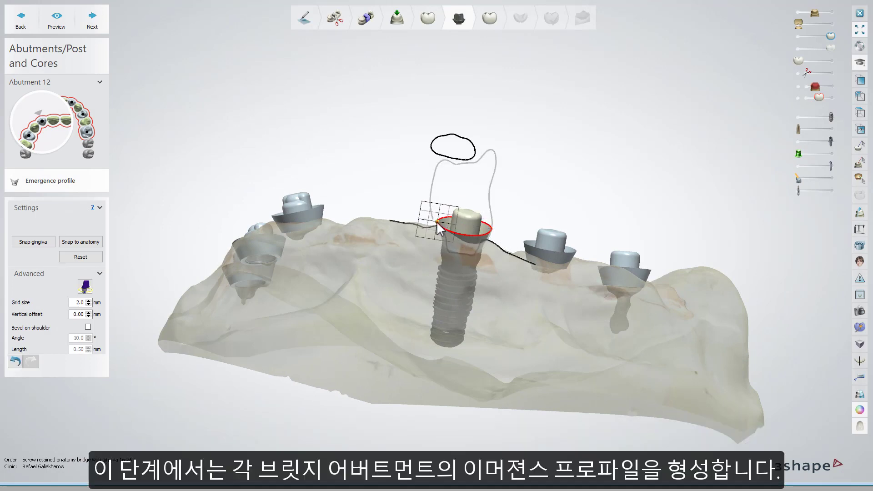
right_drag(440, 233, 479, 252)
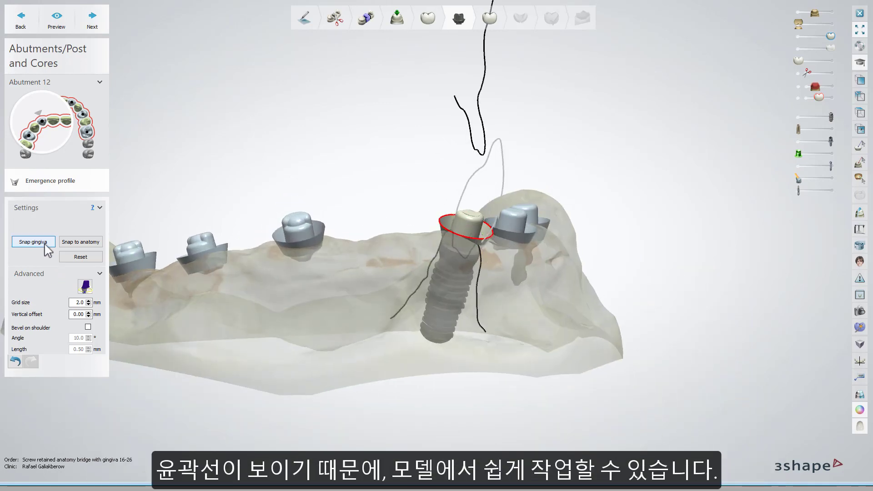
click(81, 242)
right_drag(387, 223, 310, 221)
click(93, 20)
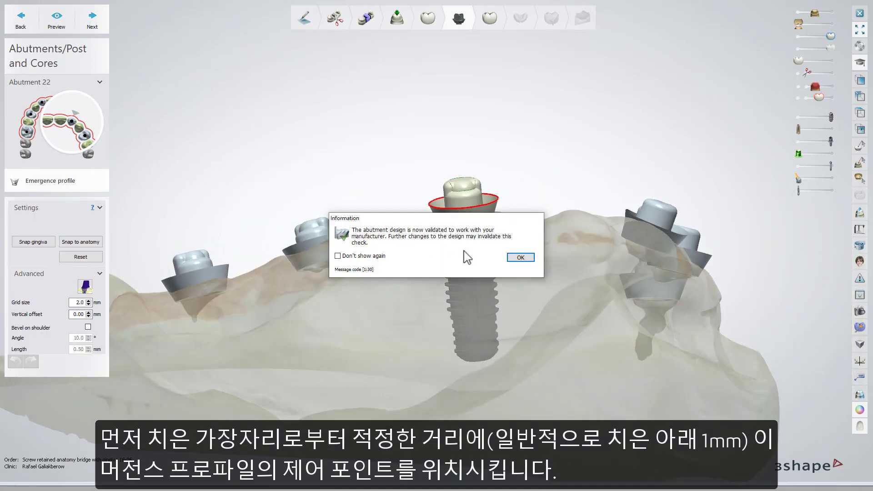
click(520, 257)
Reposition the margin control points of abutment 22's emergence profile, snap it to the anatomy, and accept the abutment
drag(501, 203, 501, 198)
right_drag(439, 206, 430, 206)
mouse_move(429, 205)
drag(430, 210, 437, 207)
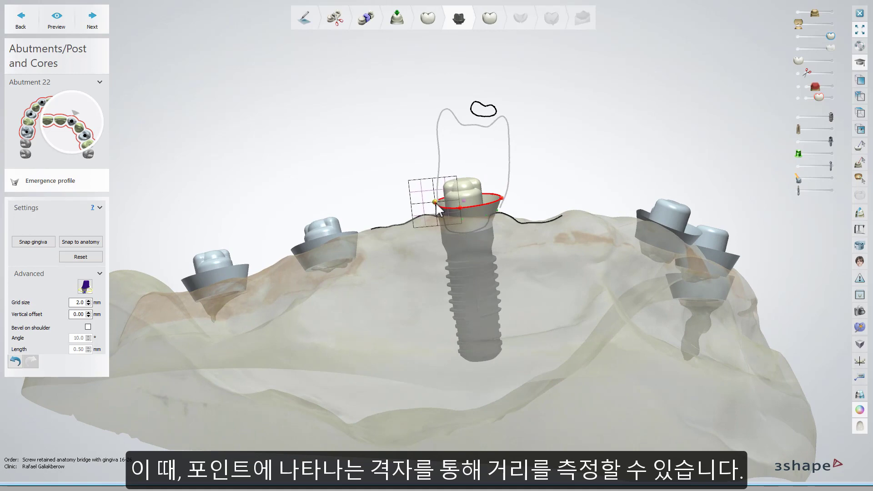
right_drag(453, 227, 462, 228)
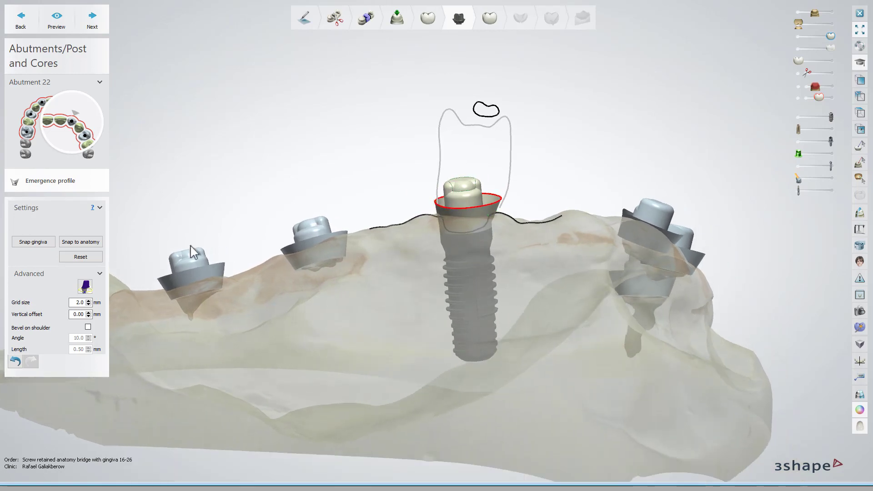
click(80, 242)
right_drag(284, 236, 369, 205)
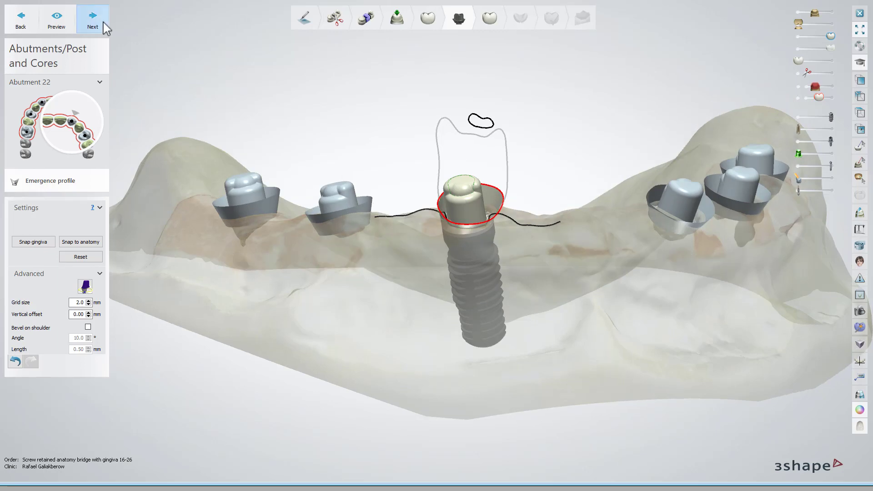
click(104, 23)
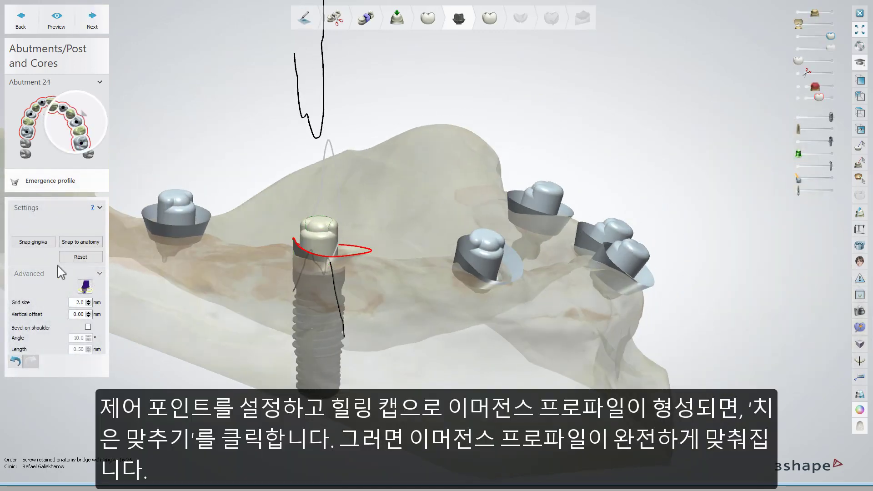
Snap abutment 24's emergence profile to the gingiva and reposition its margin control points
click(33, 241)
mouse_move(250, 308)
right_down()
mouse_move(266, 309)
mouse_move(253, 313)
right_up()
drag(358, 248, 321, 265)
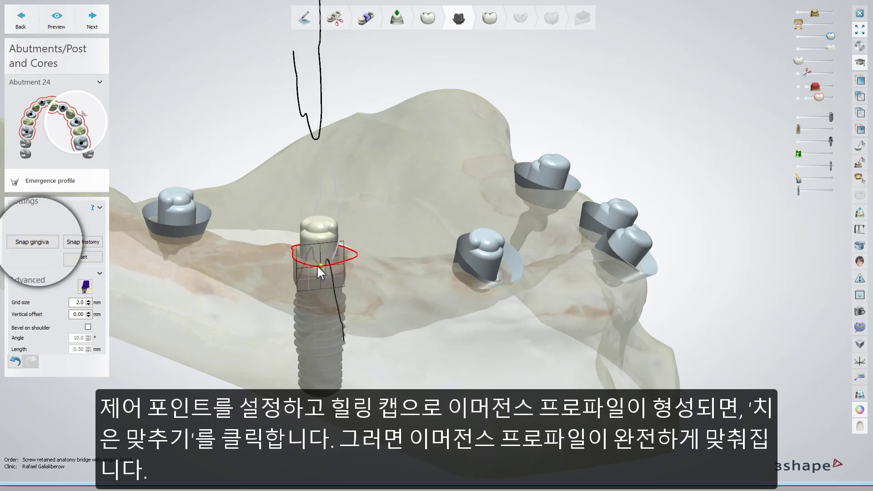
right_drag(224, 291, 225, 300)
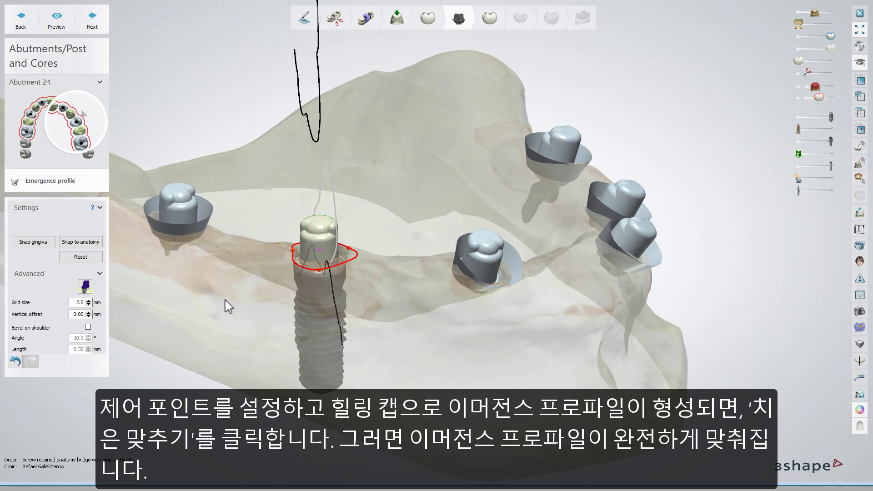
Snap abutment 24's profile to the anatomy, then readjust its margin control points and snap it to the gingiva
click(80, 241)
click(33, 241)
drag(361, 247, 345, 249)
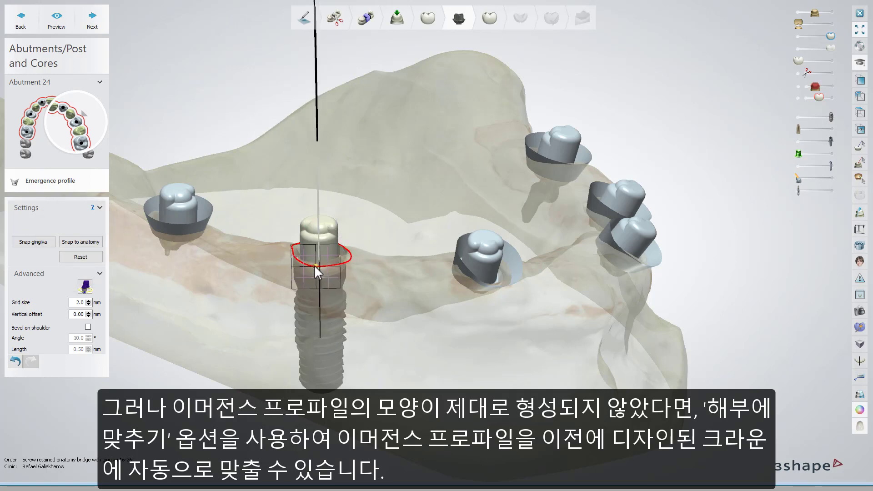
click(33, 241)
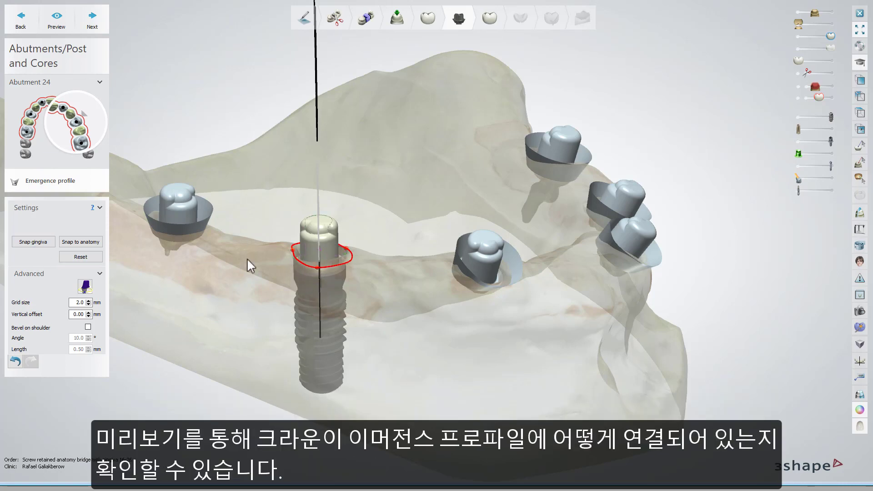
Preview the crowns over the emergence profiles, then proceed to Anatomy design and acknowledge the validation notice
click(57, 19)
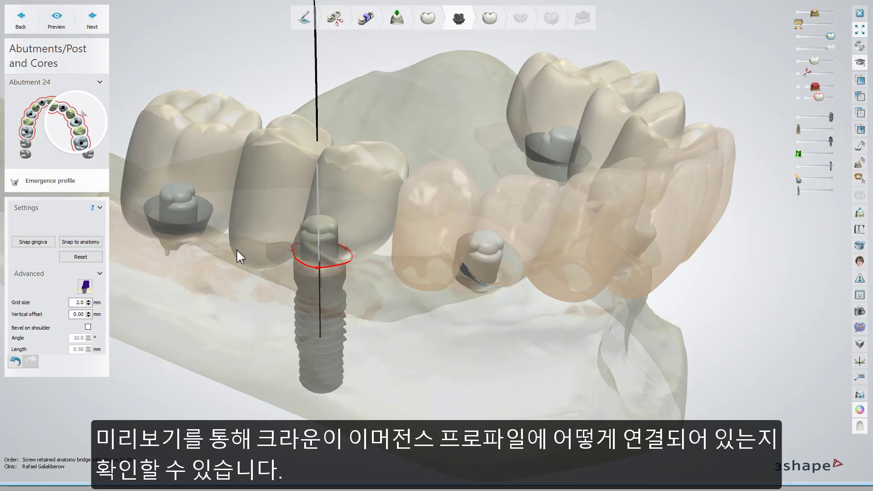
right_drag(237, 250, 258, 234)
right_drag(257, 234, 230, 263)
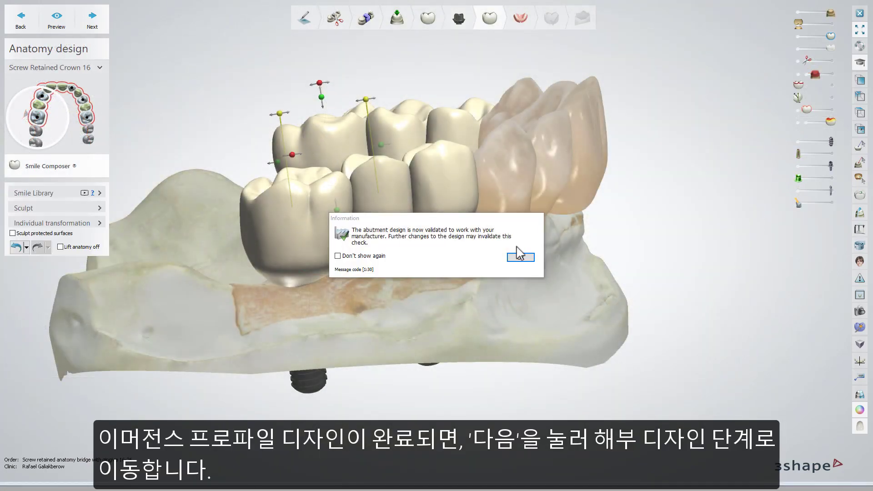
click(519, 257)
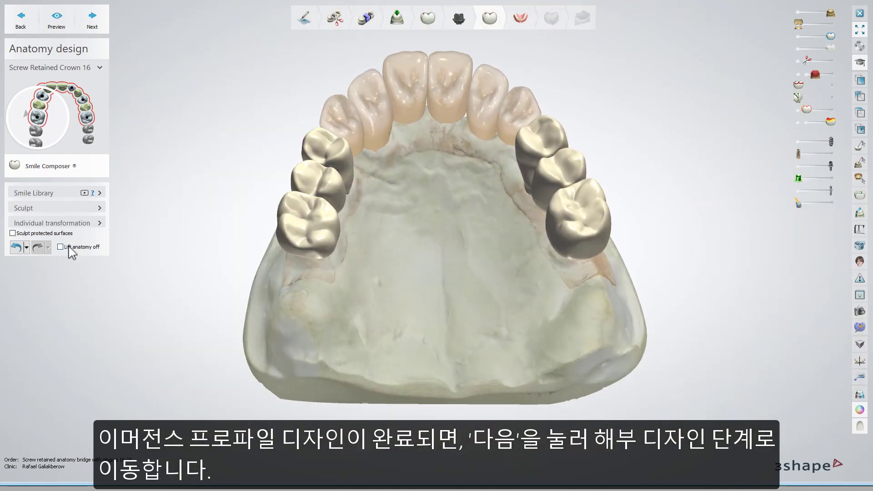
Morph the lingual side of crown 16 and proceed to Gingiva design, enforcing minimum material thickness on all units
click(65, 196)
click(93, 233)
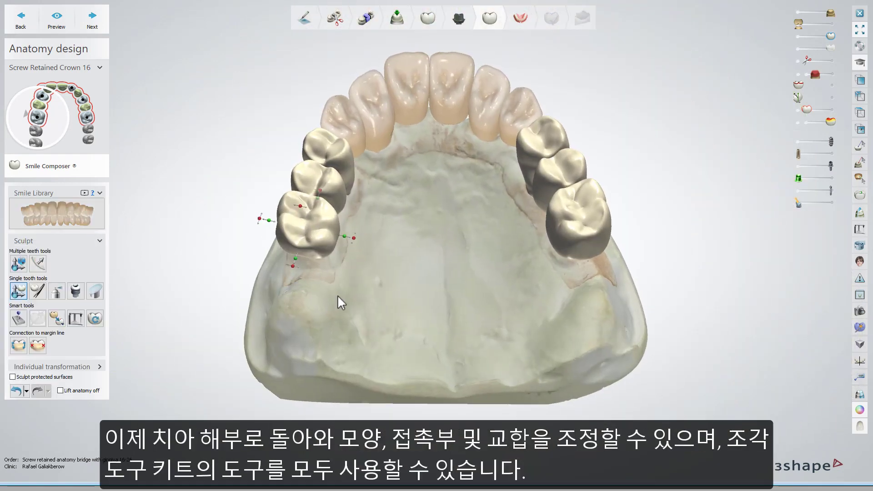
drag(348, 237, 356, 239)
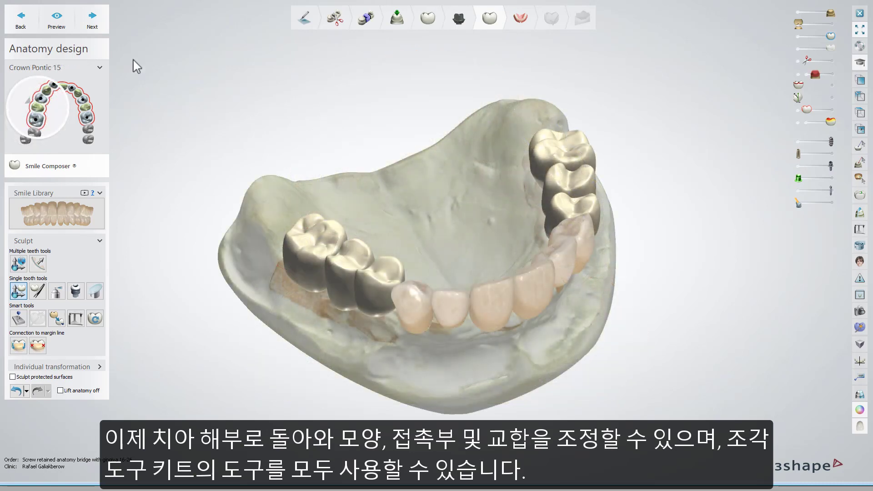
click(92, 20)
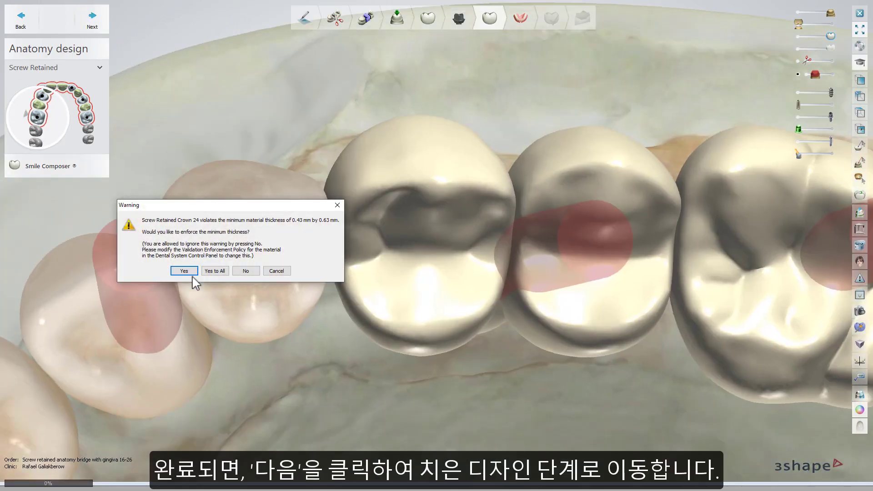
click(215, 271)
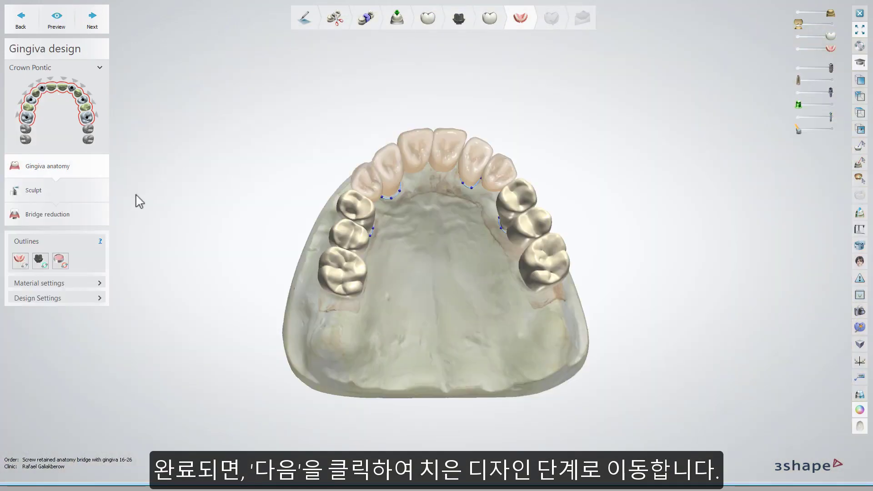
Draw the gingiva outline on the upper ridge, placing its control points around the end behind crown 16
click(20, 261)
mouse_move(335, 287)
right_down()
mouse_move(353, 296)
mouse_move(319, 303)
right_up()
click(316, 305)
click(315, 289)
click(317, 275)
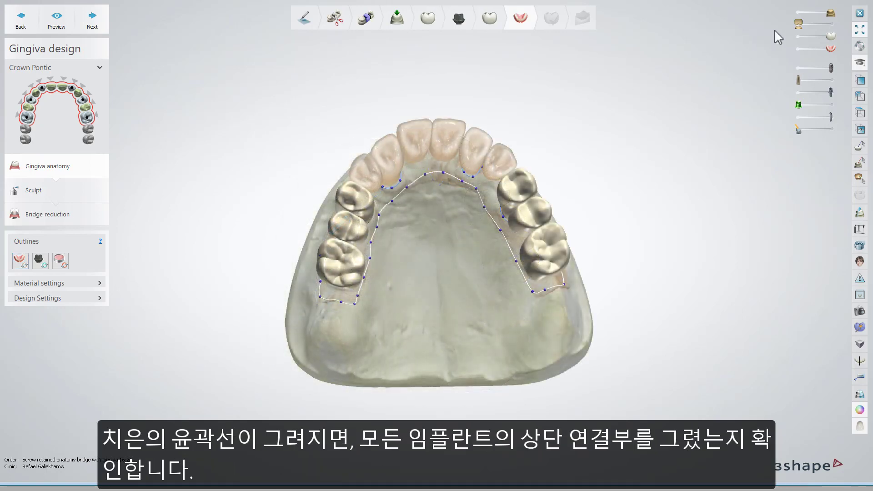
Hide the crowns and draw the implant top connection outline as a closed loop around implant 14
drag(828, 38, 799, 41)
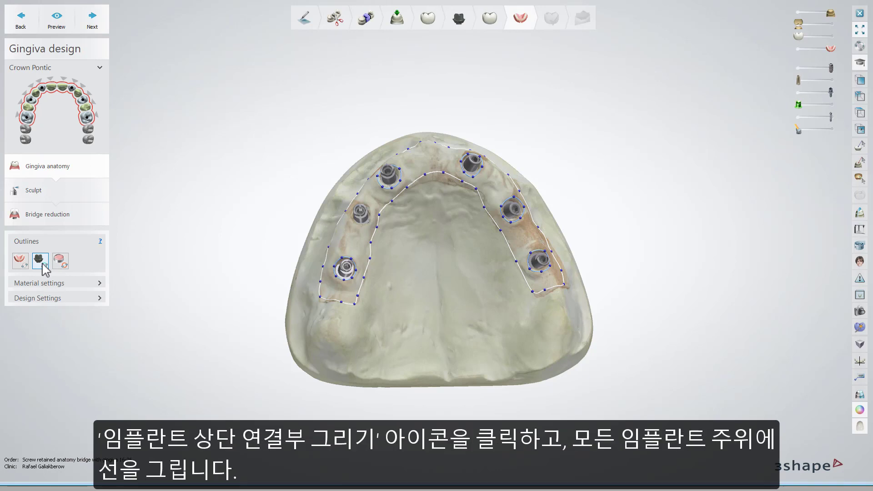
right_drag(329, 249, 350, 227)
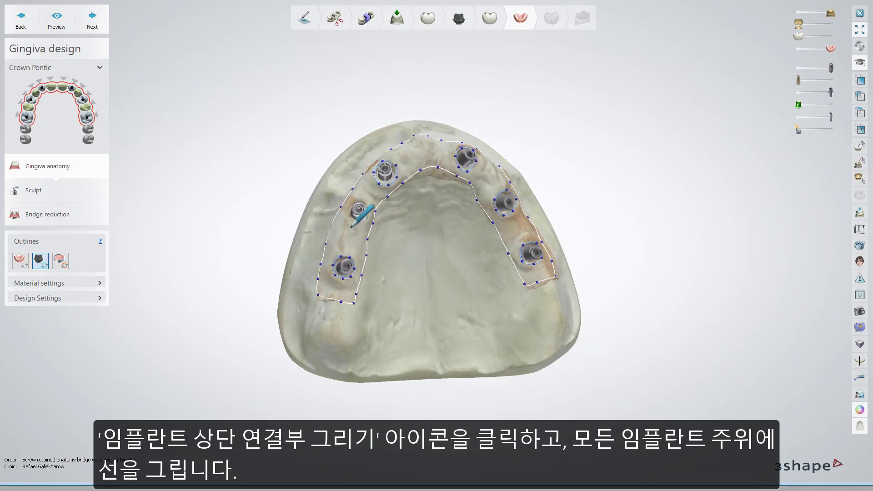
scroll(351, 227, up, 3)
click(347, 196)
click(355, 190)
click(365, 190)
click(373, 197)
mouse_move(376, 205)
mouse_down()
mouse_move(362, 224)
mouse_move(347, 206)
mouse_up()
click(344, 206)
click(348, 196)
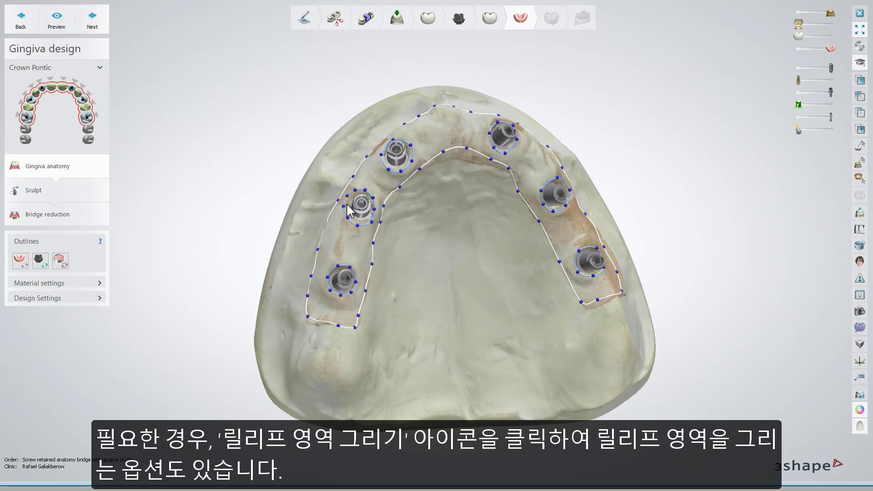
right_drag(455, 262, 453, 255)
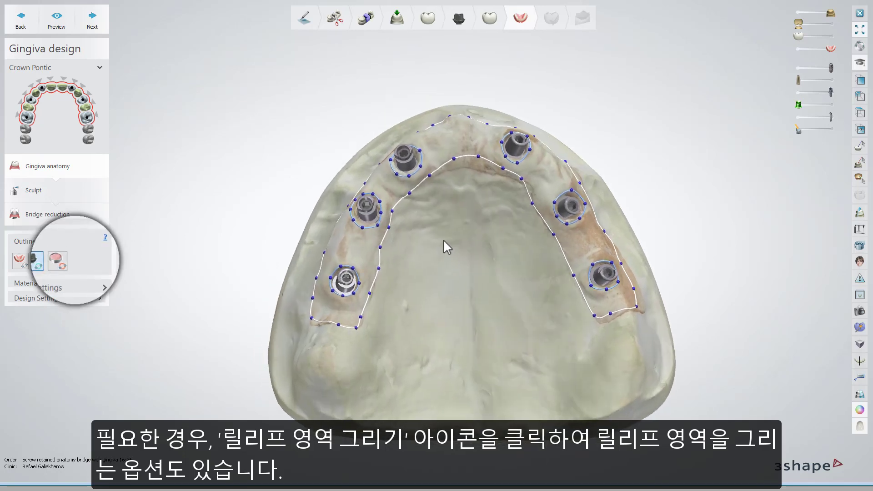
Preview the gingiva, expand its material settings, and show the crowns again over the model
click(57, 21)
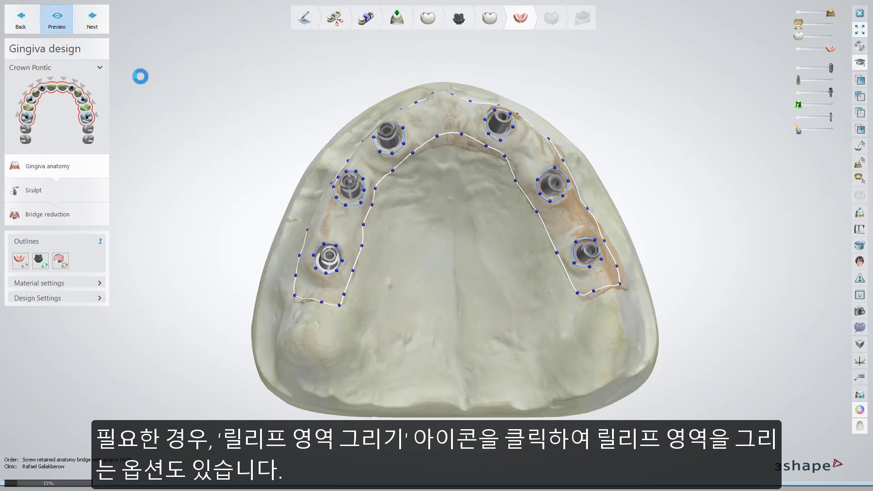
click(100, 283)
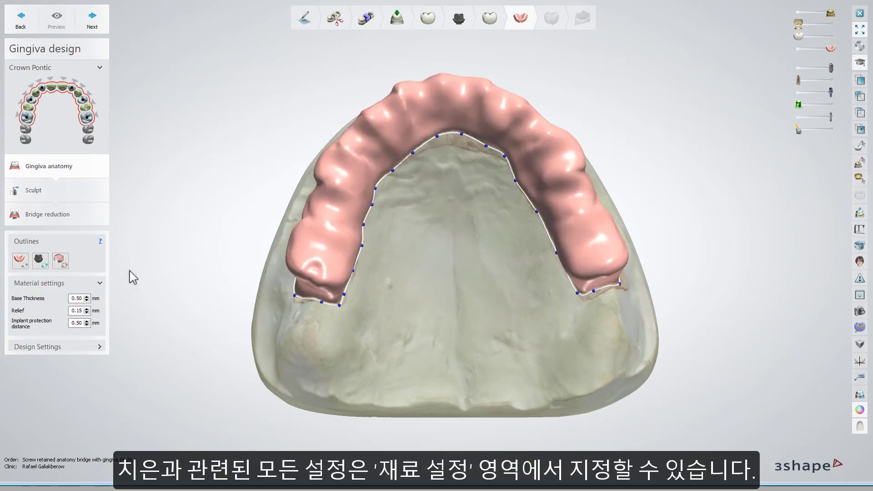
click(830, 38)
right_drag(693, 122, 459, 334)
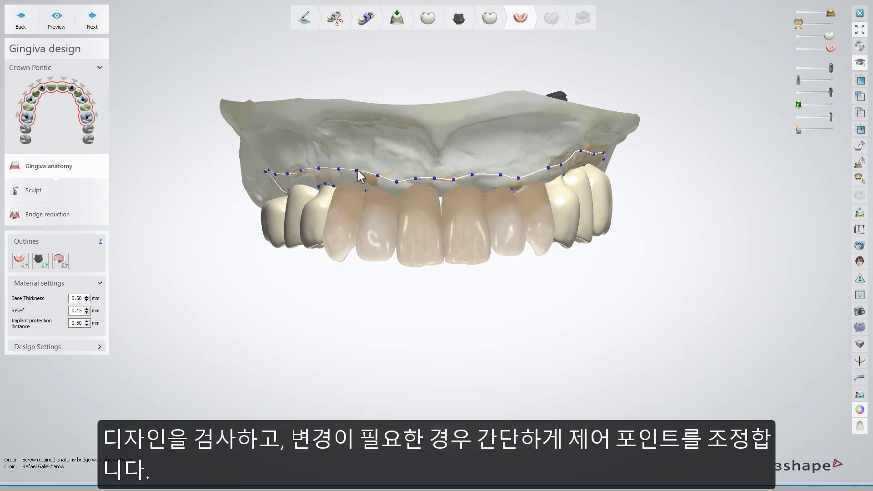
Check the gingiva outline from the buccal side, adjust its control points, and proceed to the Sculpt stage
right_drag(284, 180, 337, 171)
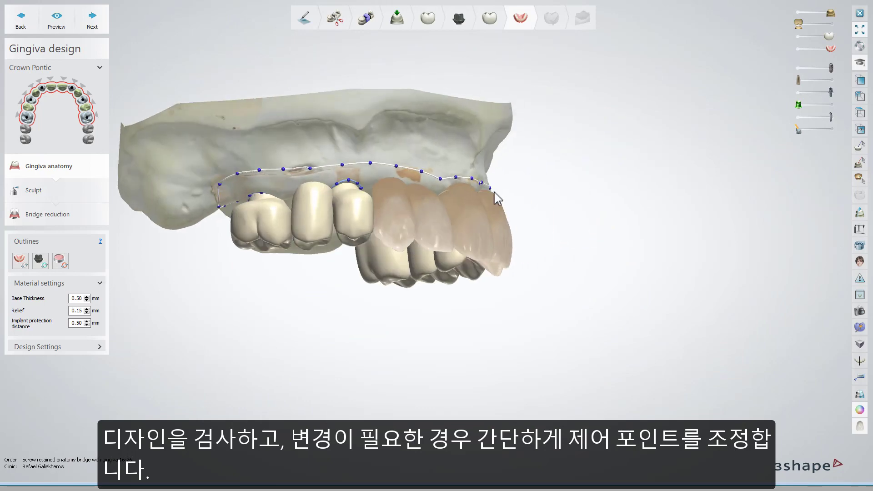
right_drag(258, 200, 273, 195)
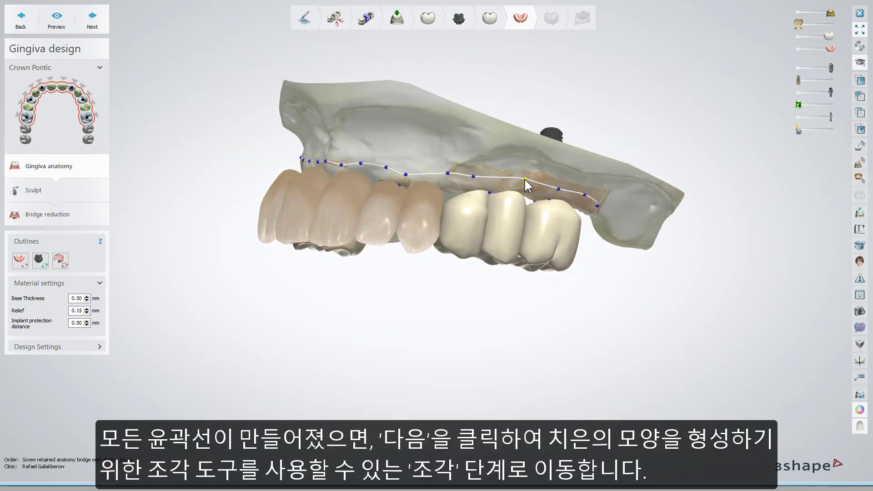
right_drag(191, 137, 131, 72)
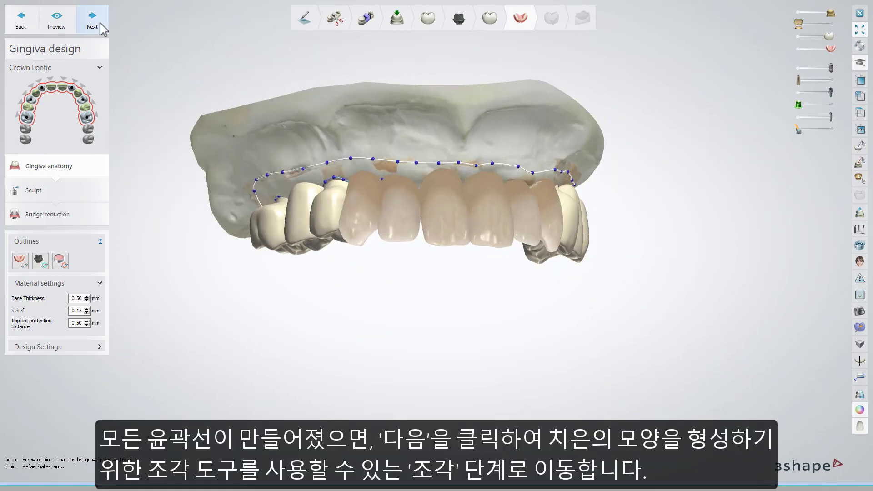
key(Return)
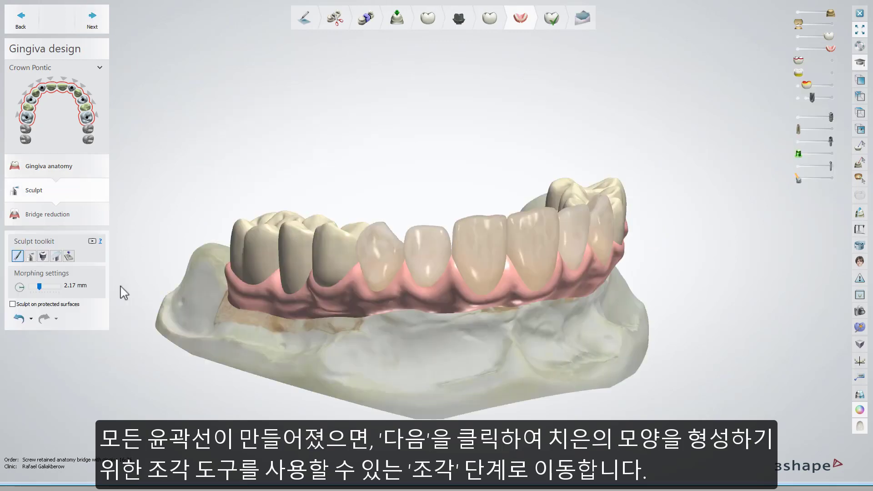
Smooth the gingiva with the wax knife and proceed to the Bridge reduction stage
click(30, 256)
right_drag(335, 298, 333, 278)
key(shift)
ctrl+scroll(279, 291, up, 4)
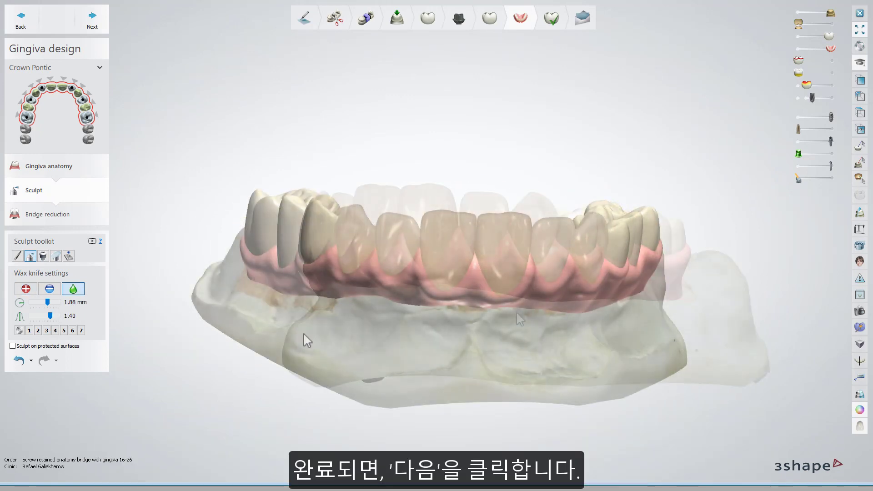
click(90, 19)
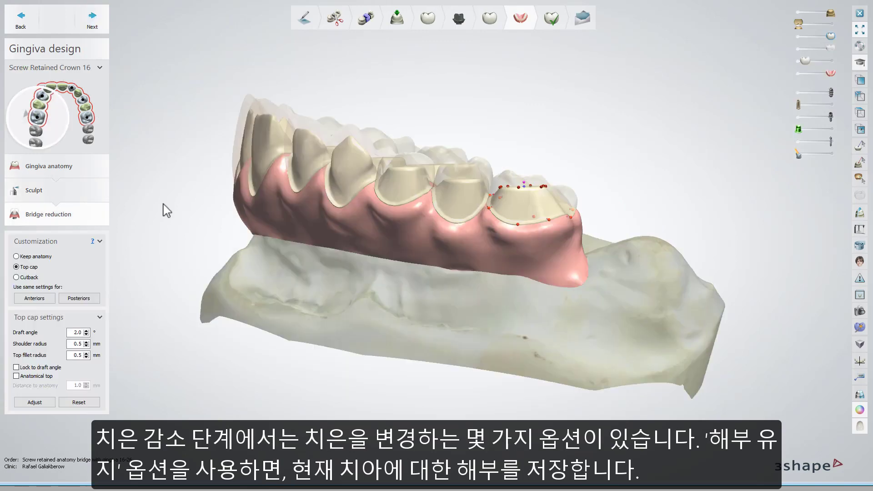
Try Keep anatomy on crown 16, return it to Top cap, and use the same settings for all posteriors
click(50, 257)
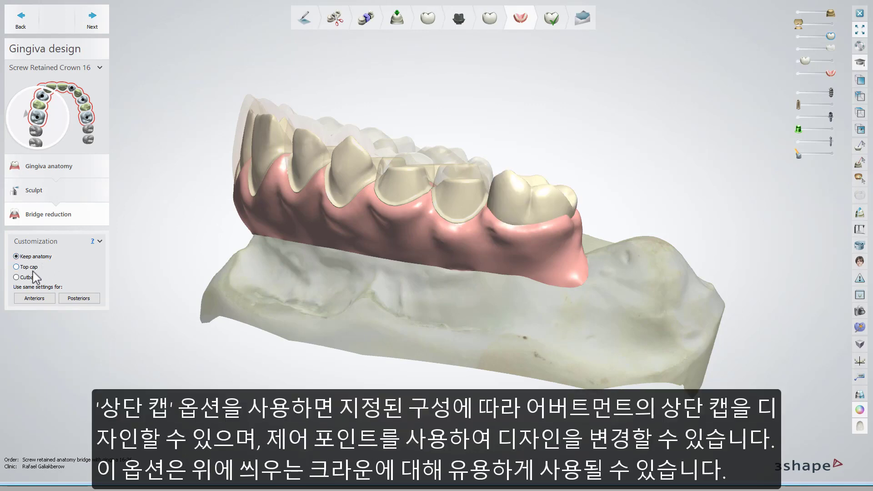
click(32, 269)
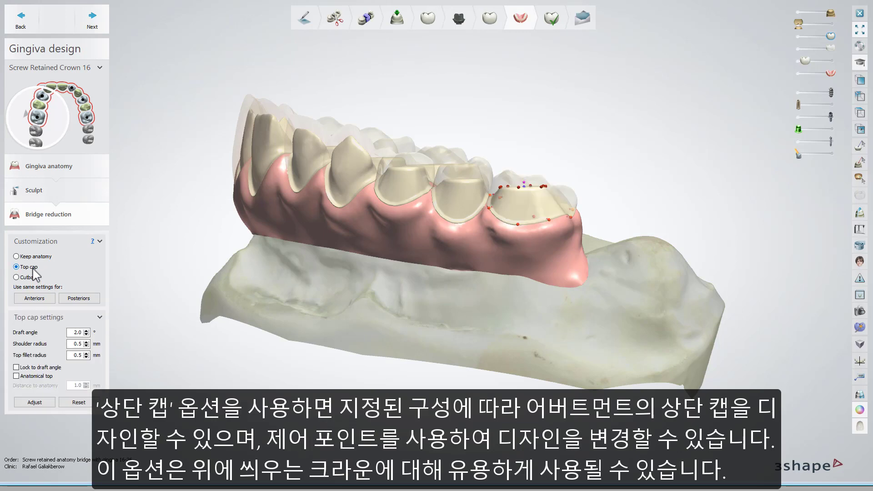
click(80, 301)
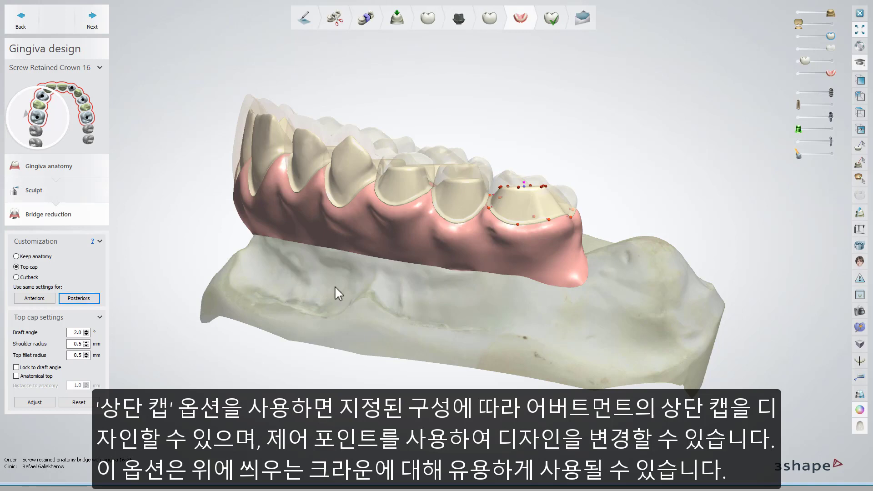
Reshape crown 16's top cap by moving its control points along the upper edge and shoulder
scroll(516, 200, up, 5)
drag(513, 198, 513, 198)
right_drag(513, 232, 508, 193)
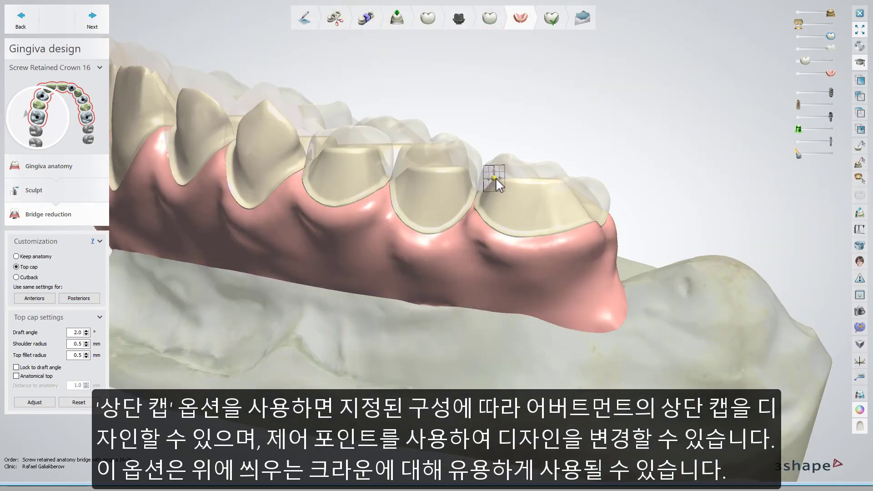
drag(568, 229, 571, 224)
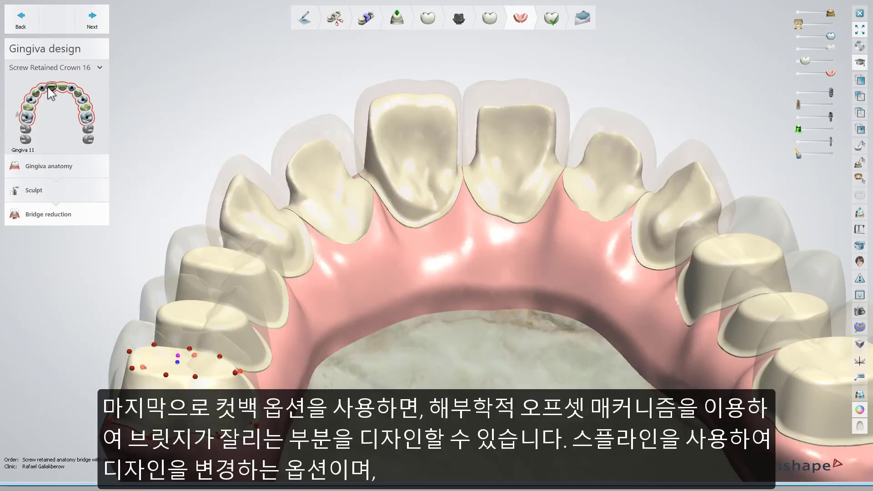
Set crown pontic 11's reduction to Cutback and use the same settings for all anteriors
click(51, 93)
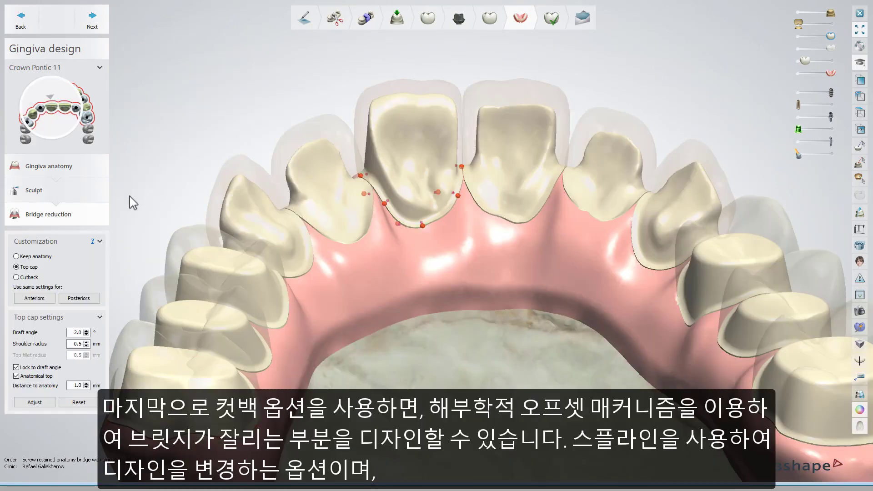
click(33, 278)
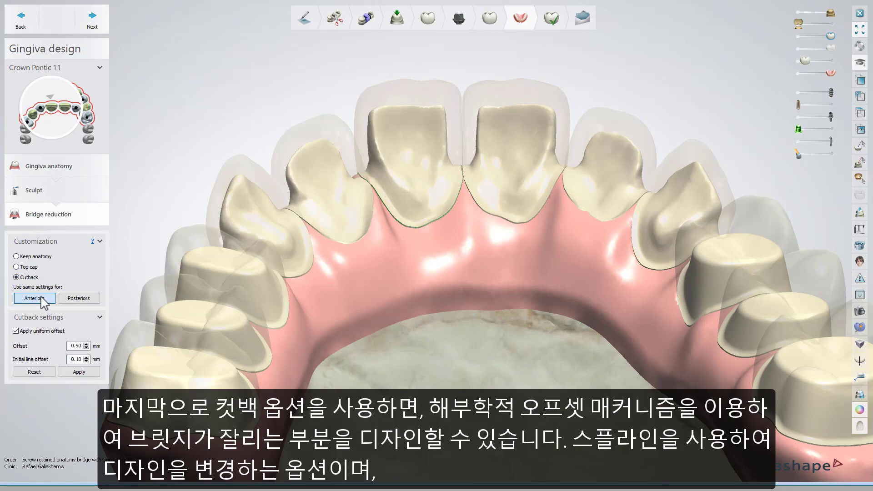
click(43, 299)
Draw a cutback spline along the upper part of pontic 11 and apply the cutback with a 0.90 mm offset
click(372, 184)
drag(447, 121, 462, 169)
click(95, 376)
click(79, 372)
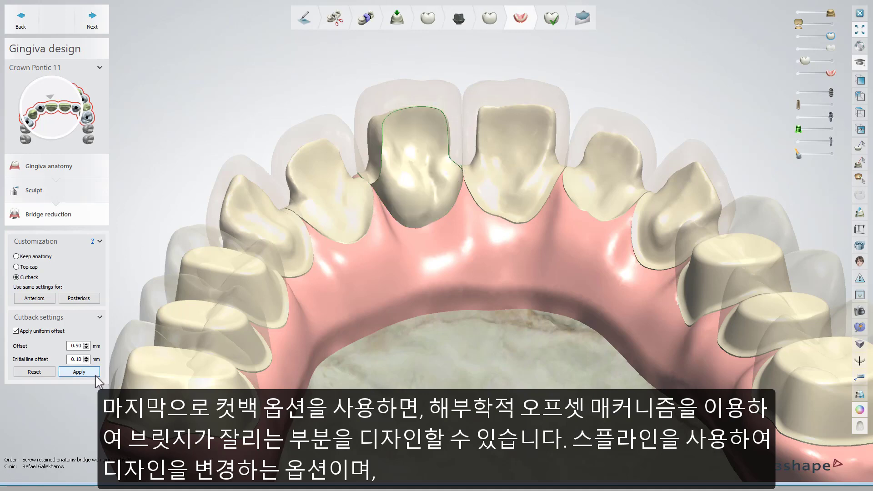
Reset pontic 11's cutback, reapply it with a uniform 0.90 mm offset, and proceed to the Finalize stage
mouse_move(381, 205)
right_down()
mouse_move(389, 219)
mouse_move(403, 216)
mouse_move(381, 210)
right_up()
click(47, 376)
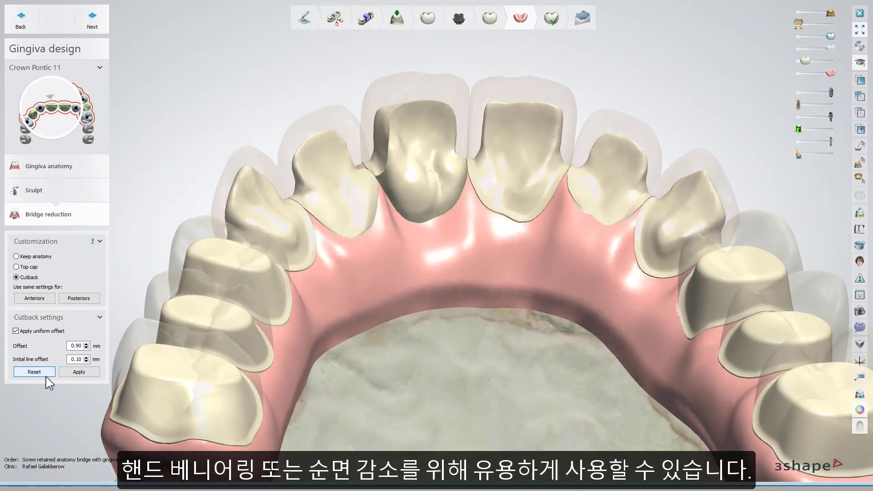
click(93, 370)
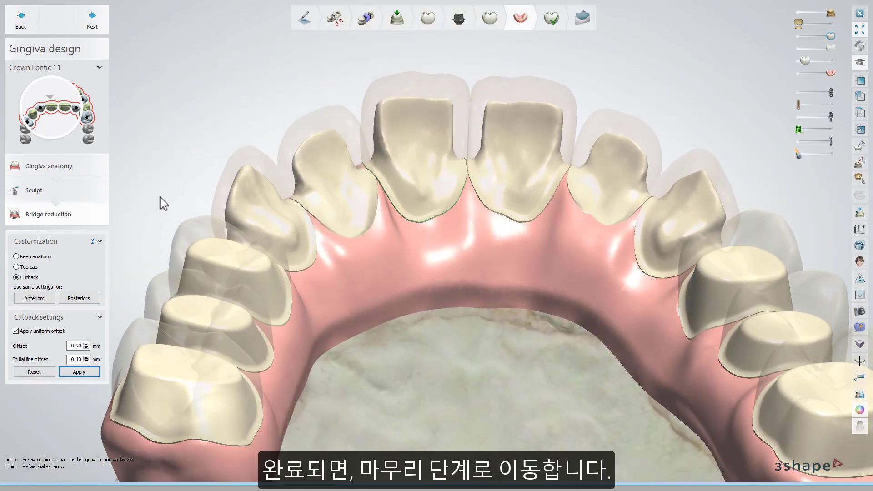
click(105, 26)
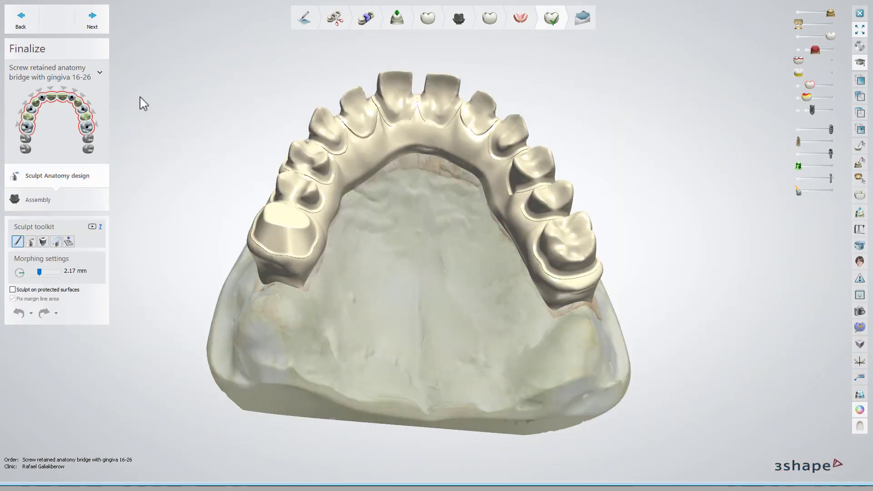
Advance the sculpted bridge to Assembly with screw holes enabled, and inspect the holes from the occlusal side with the bridge's opacity raised
mouse_move(153, 111)
right_down()
mouse_move(210, 144)
mouse_move(178, 124)
mouse_move(431, 59)
mouse_move(432, 145)
mouse_move(459, 174)
mouse_move(440, 146)
mouse_move(451, 193)
right_up()
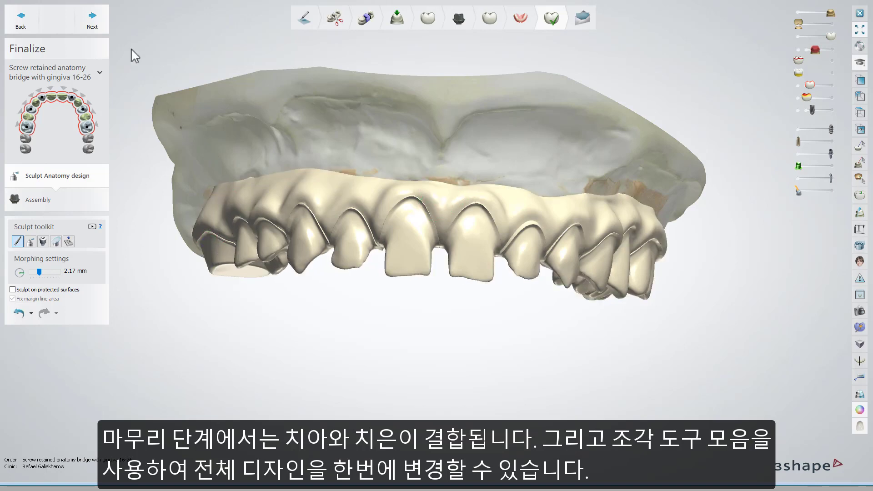
click(91, 18)
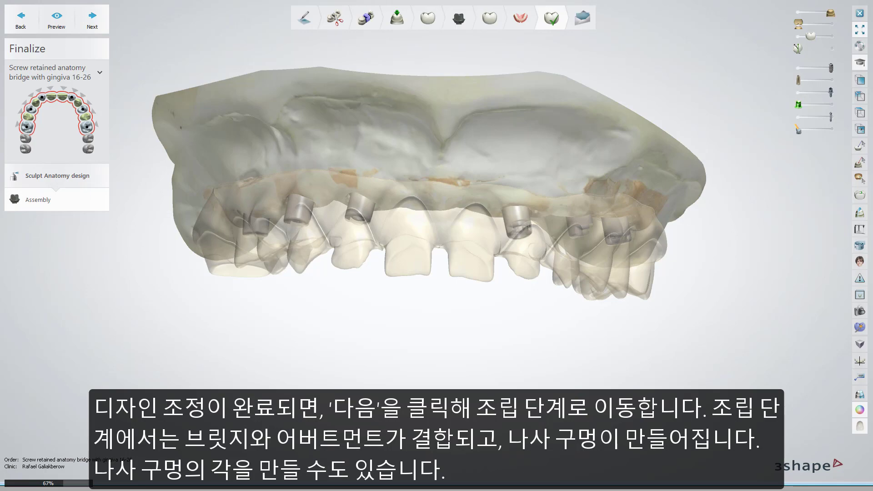
right_drag(454, 349, 452, 281)
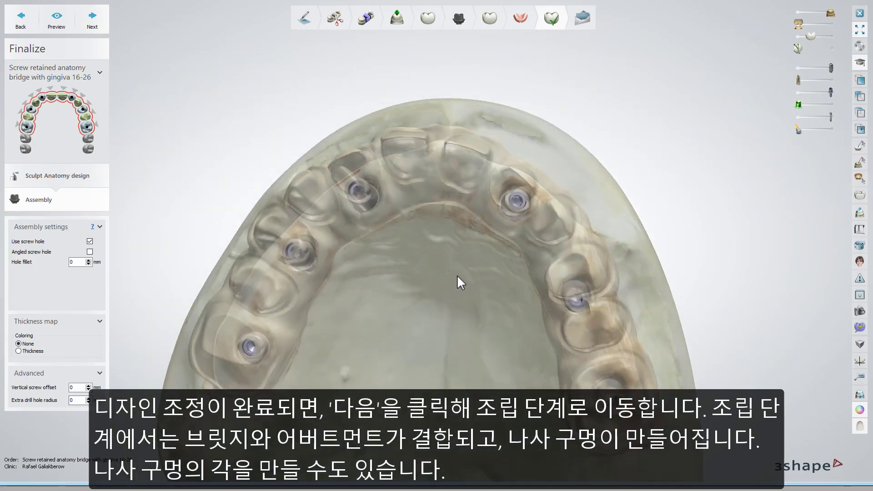
drag(816, 36, 822, 36)
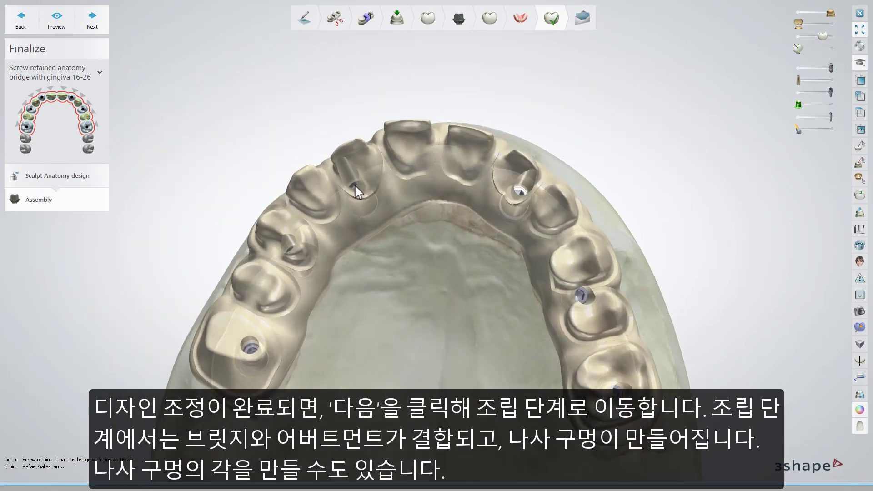
ctrl+scroll(354, 184, down, 3)
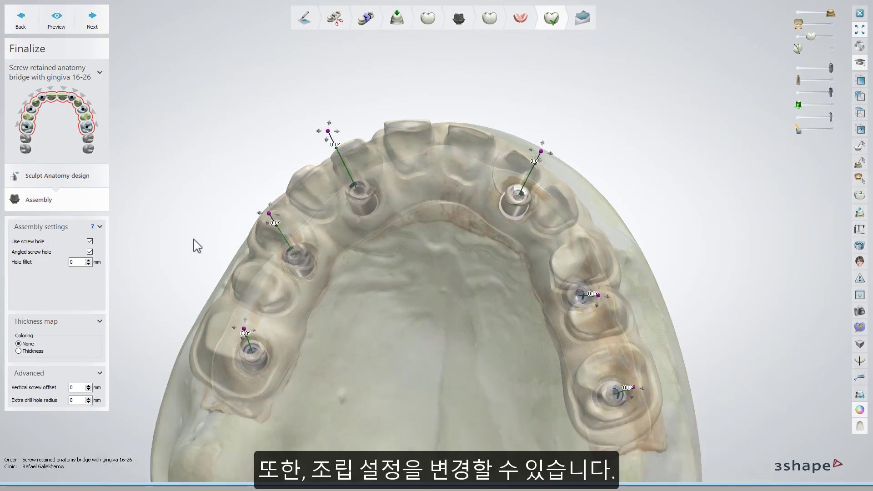
right_drag(437, 264, 433, 192)
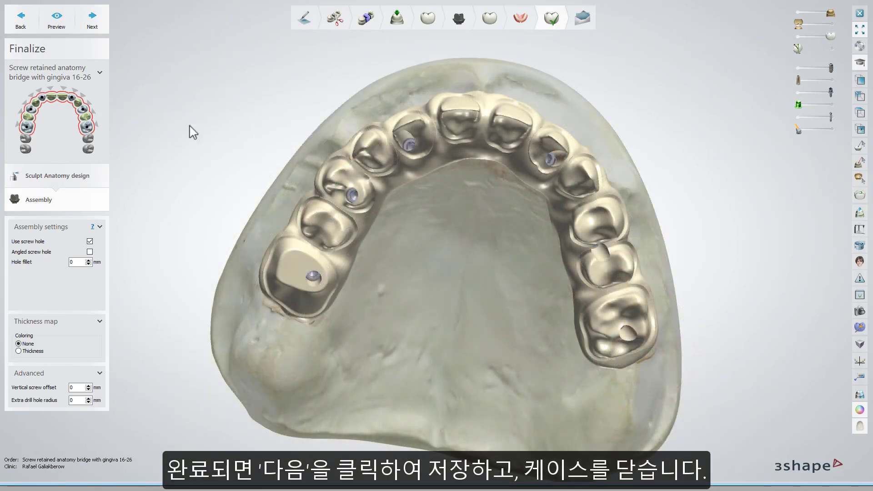
Save and close the finished bridge design, and accept creating a secondary order with anatomy on top of the reduced implant bridge
click(92, 21)
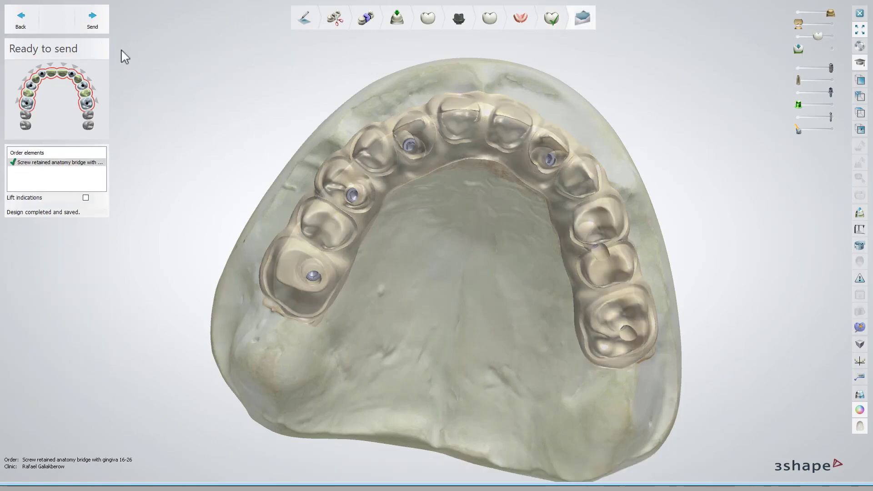
click(92, 21)
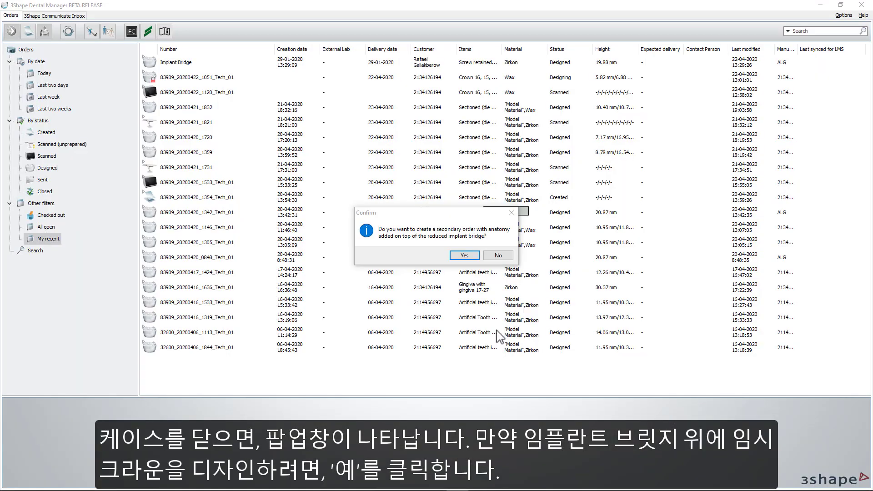
click(460, 257)
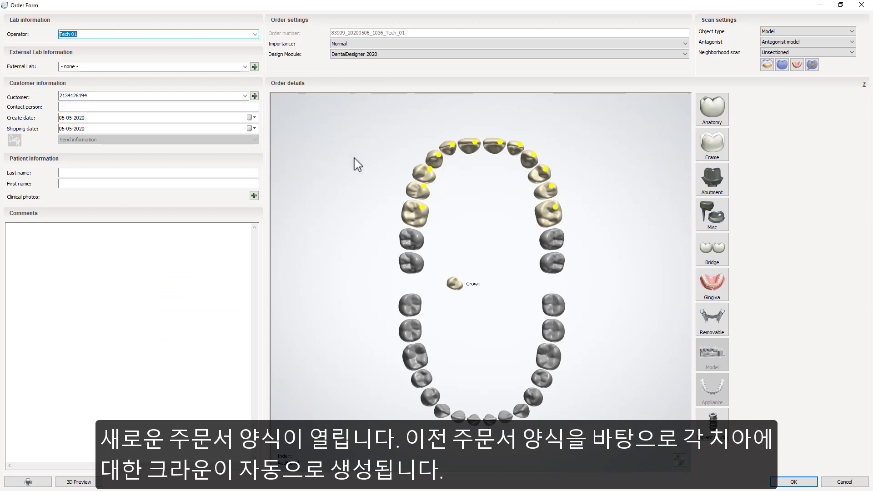
Change the upper anteriors 13 to 23 in the secondary order to Anatomy veneers with Zirkon as material
click(435, 159)
mouse_move(450, 155)
mouse_down()
mouse_move(497, 152)
mouse_move(530, 171)
mouse_up()
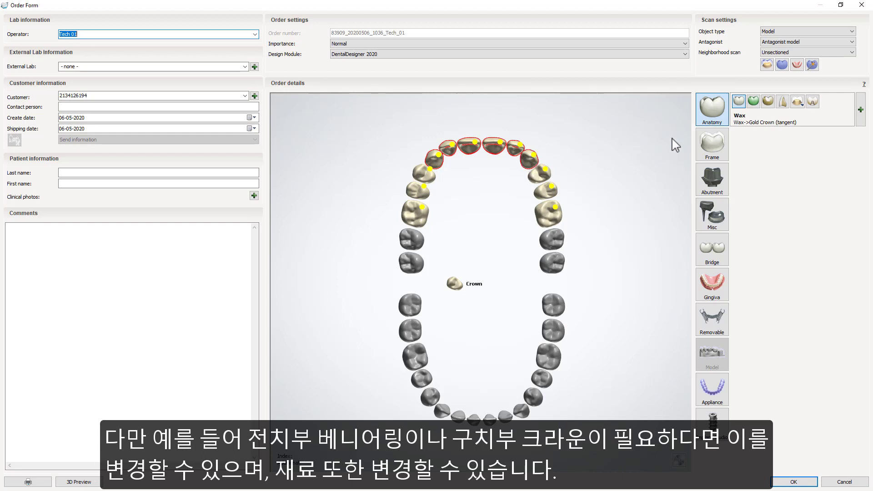
click(786, 105)
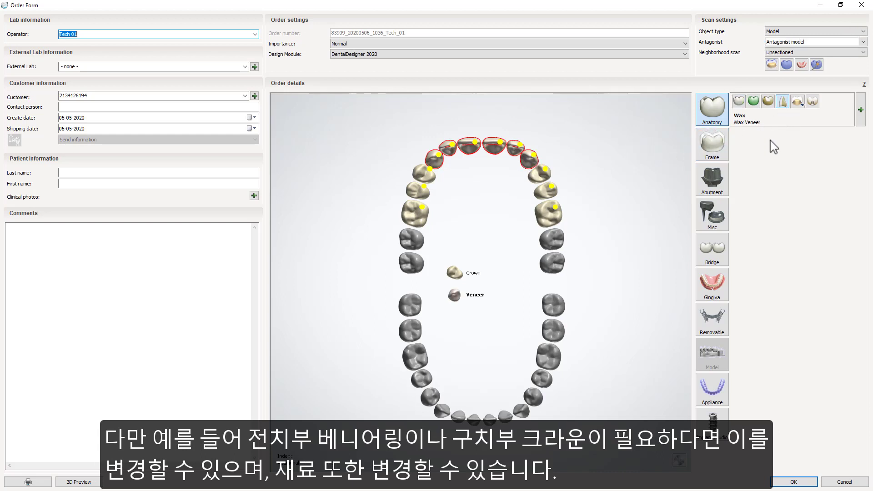
click(859, 111)
click(848, 88)
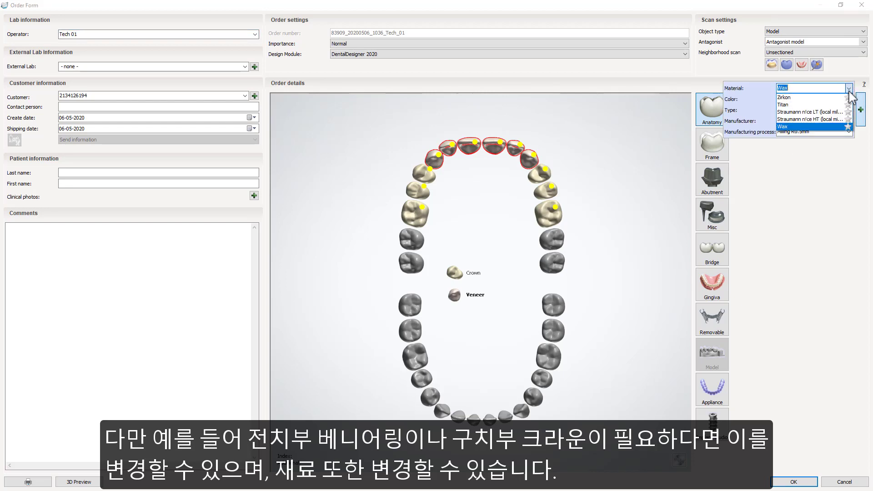
click(841, 98)
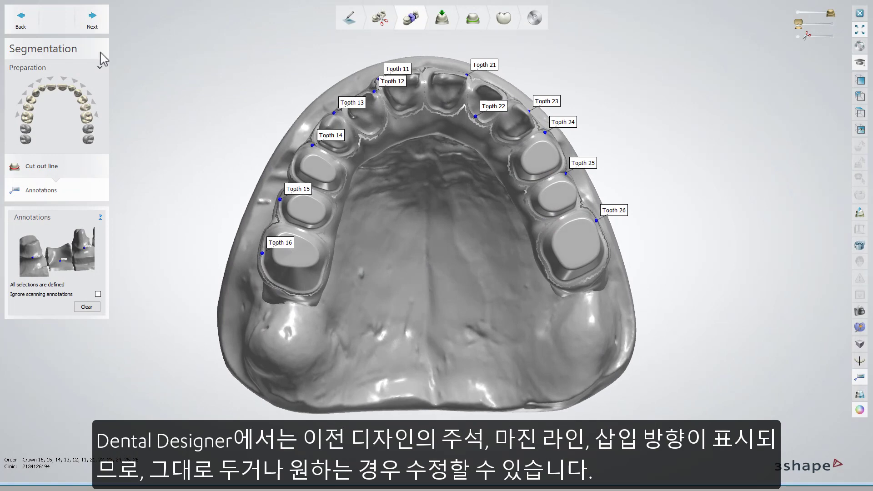
Accept the existing tooth annotations and adjust crown 16's insertion direction using a 2° step
click(101, 20)
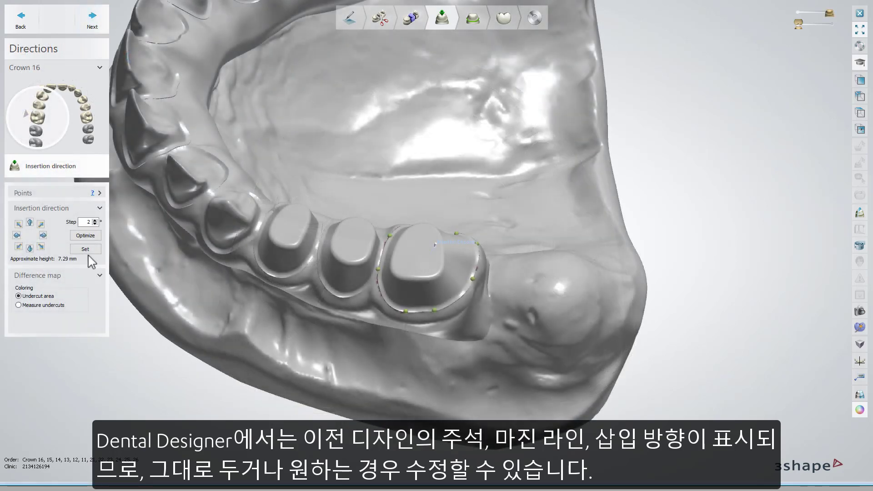
mouse_move(17, 239)
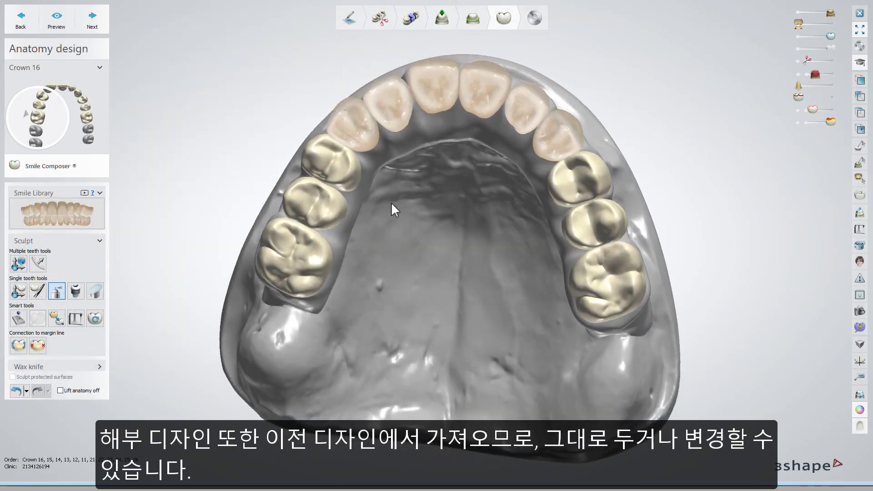
Review the imported crown anatomy, open the Wax knife settings, and advance the design to the Save stage
right_drag(391, 202, 428, 230)
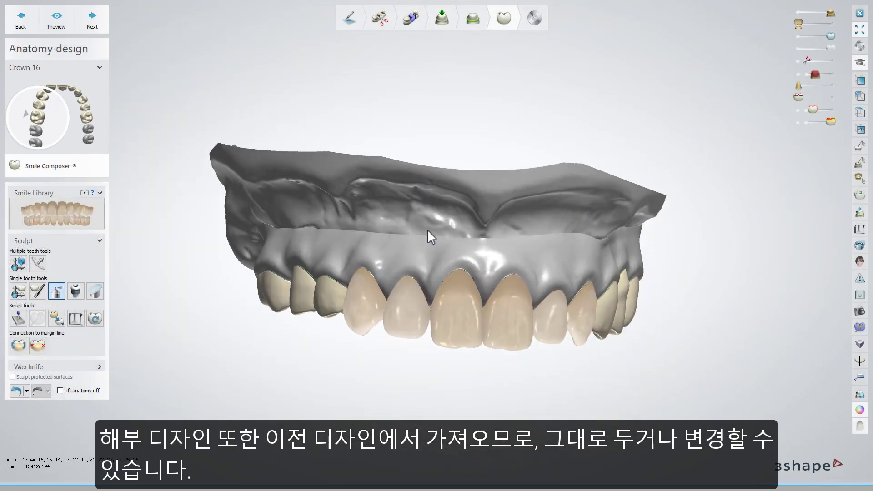
click(28, 366)
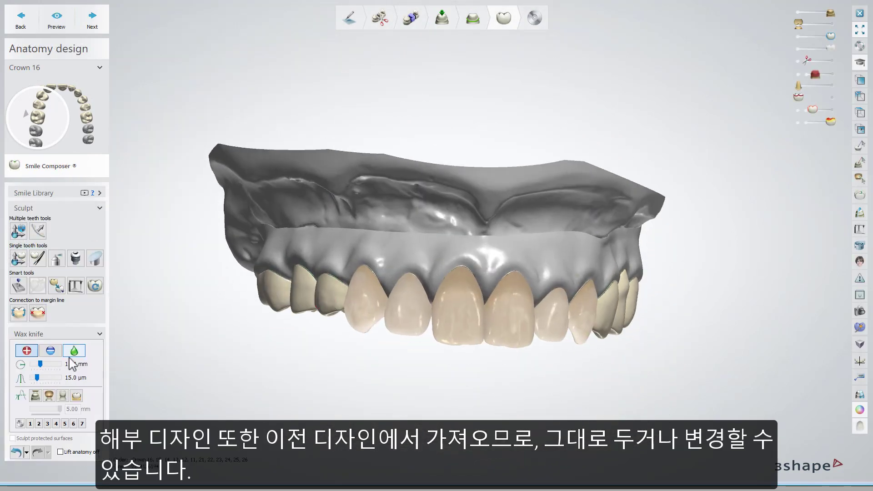
right_drag(323, 290, 439, 288)
click(91, 19)
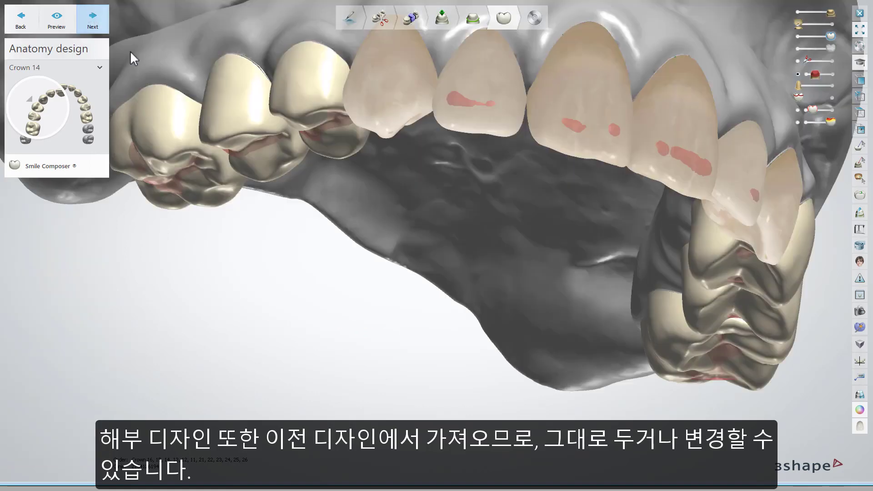
click(192, 269)
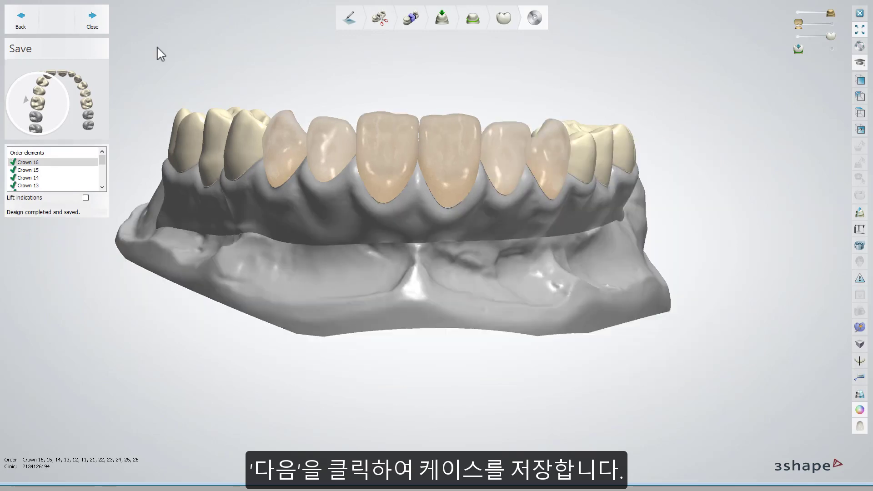
Inspect the saved crowns and veneers from the front and above, with the indications lifted off the model
middle_drag(157, 48, 206, 71)
right_drag(210, 67, 210, 91)
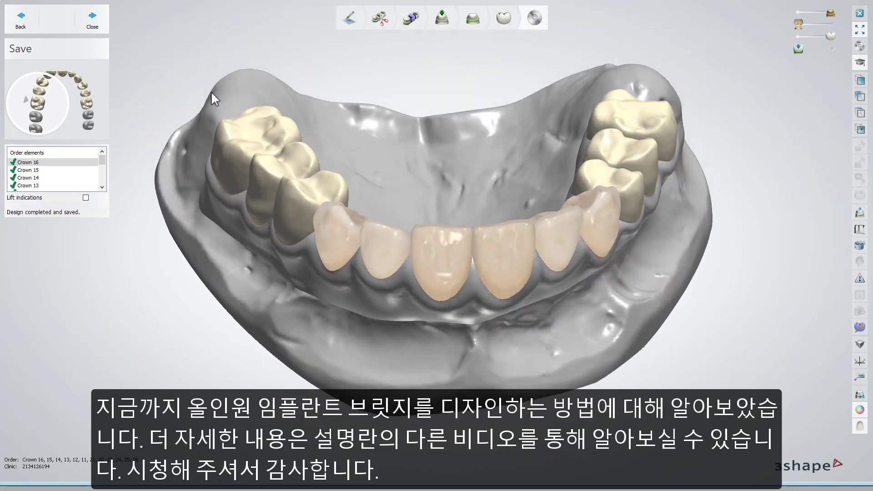
click(86, 199)
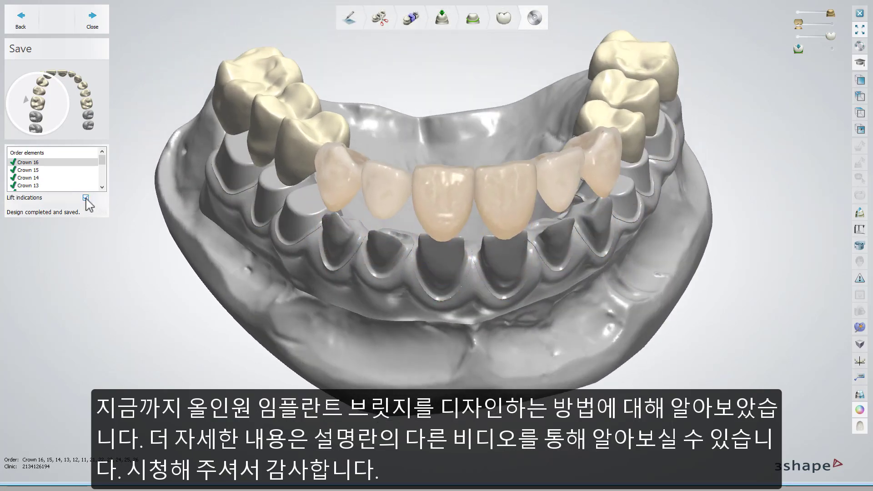